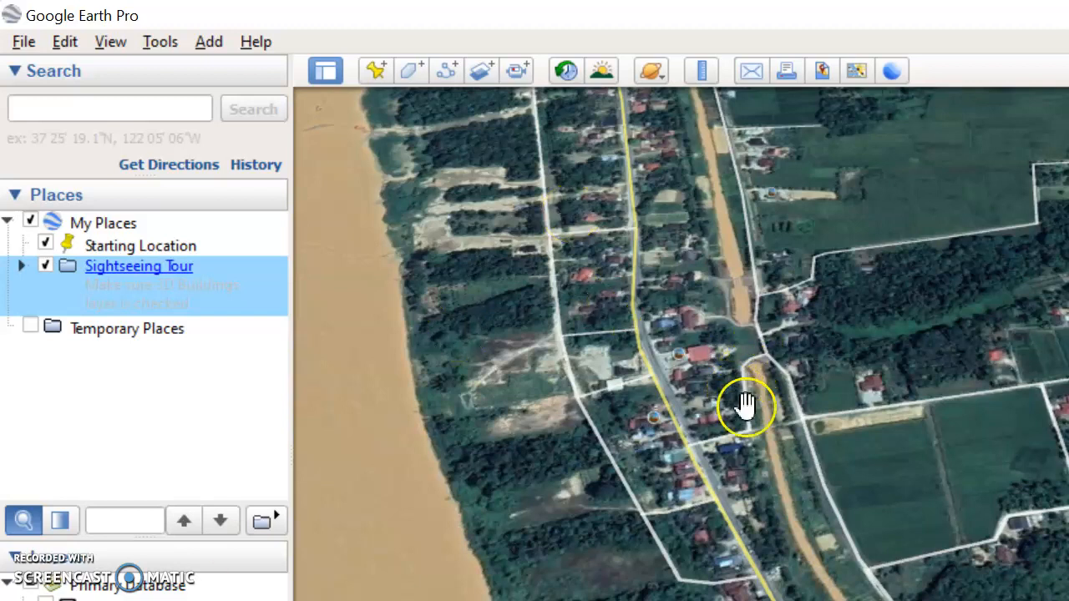
Step: Pan and zoom the map to frame the farm fields near the Starting Location placemark
{"action": "left_click_drag", "start_coordinate": [715, 424], "coordinate": [333, 378]}
{"action": "left_click_drag", "start_coordinate": [601, 401], "coordinate": [542, 312]}
{"action": "left_click_drag", "start_coordinate": [650, 343], "coordinate": [673, 286]}
{"action": "scroll", "coordinate": [596, 308], "scroll_direction": "up", "scroll_amount": 2}
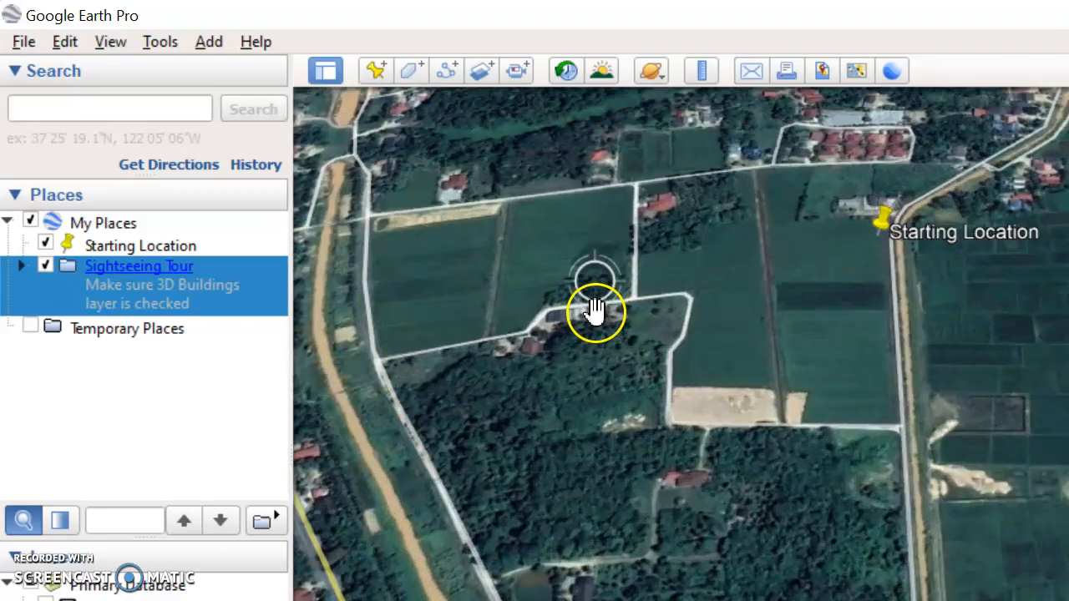
{"action": "left_click_drag", "start_coordinate": [595, 330], "coordinate": [742, 380]}
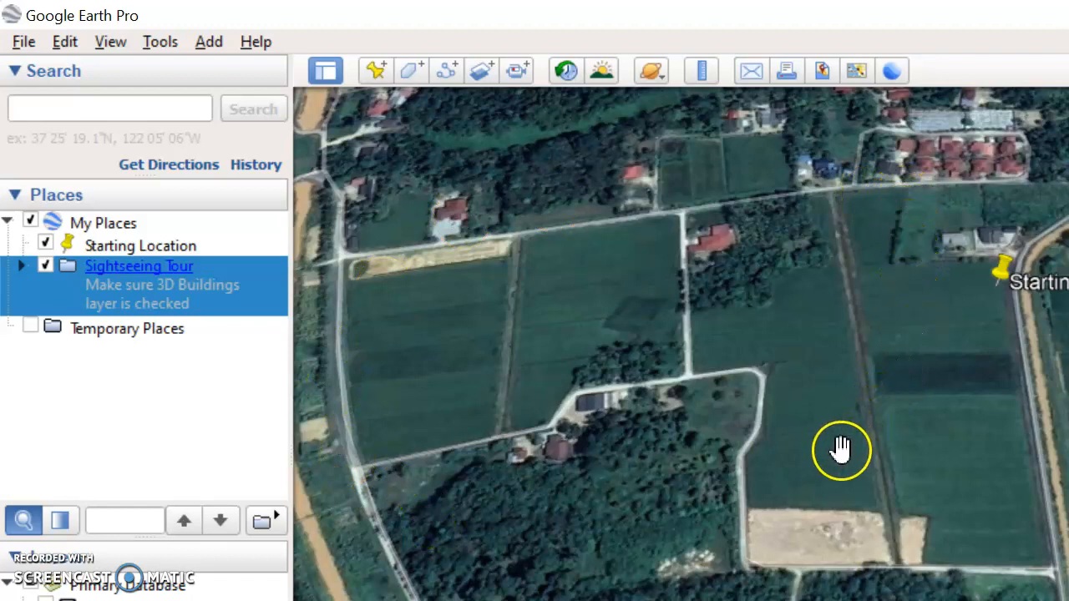
{"action": "left_click_drag", "start_coordinate": [833, 470], "coordinate": [811, 483]}
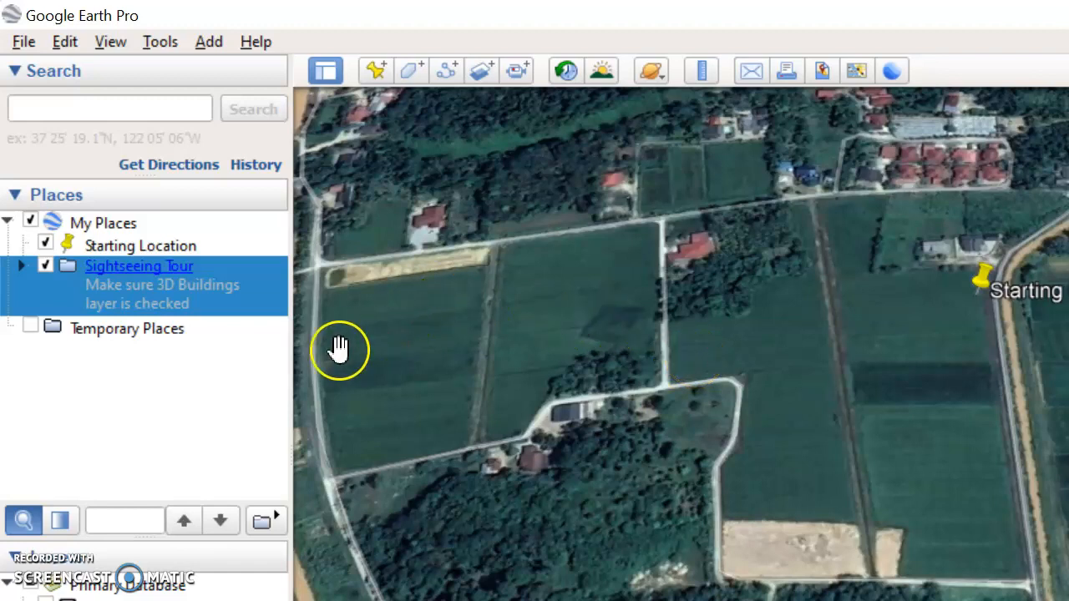
Step: Create a new folder named My farm inside My Places
{"action": "left_click", "coordinate": [103, 226]}
{"action": "right_click", "coordinate": [105, 234]}
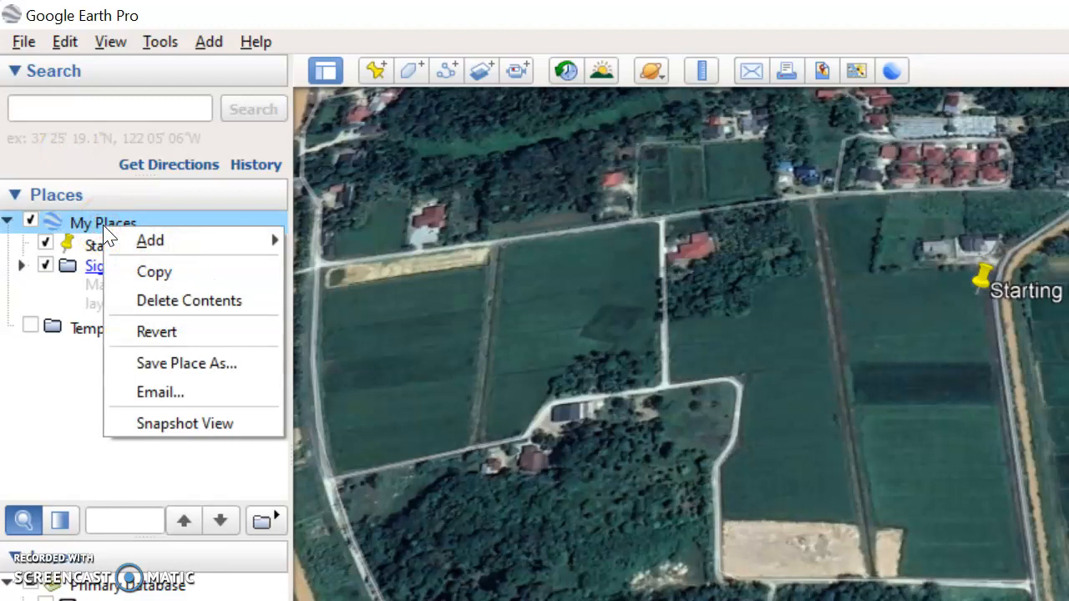
{"action": "mouse_move", "coordinate": [130, 238]}
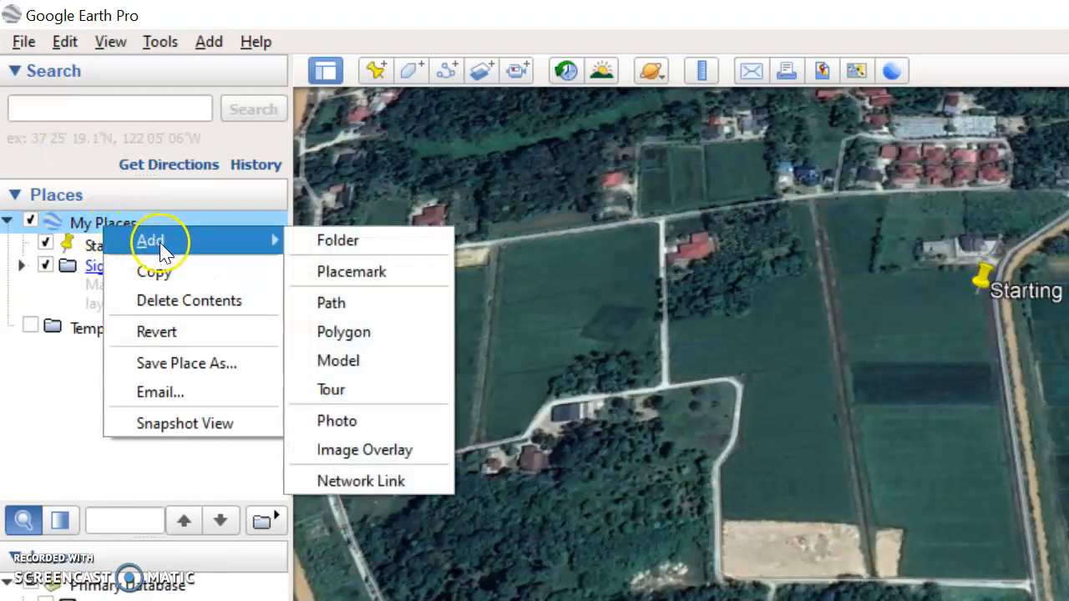
{"action": "left_click", "coordinate": [334, 241]}
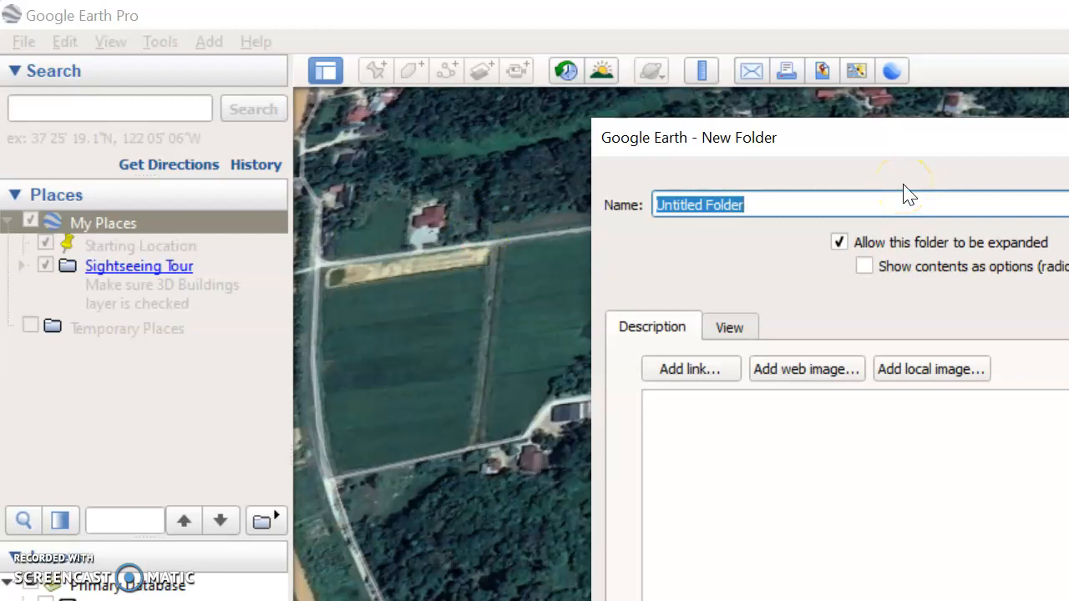
{"action": "type", "text": "My farm"}
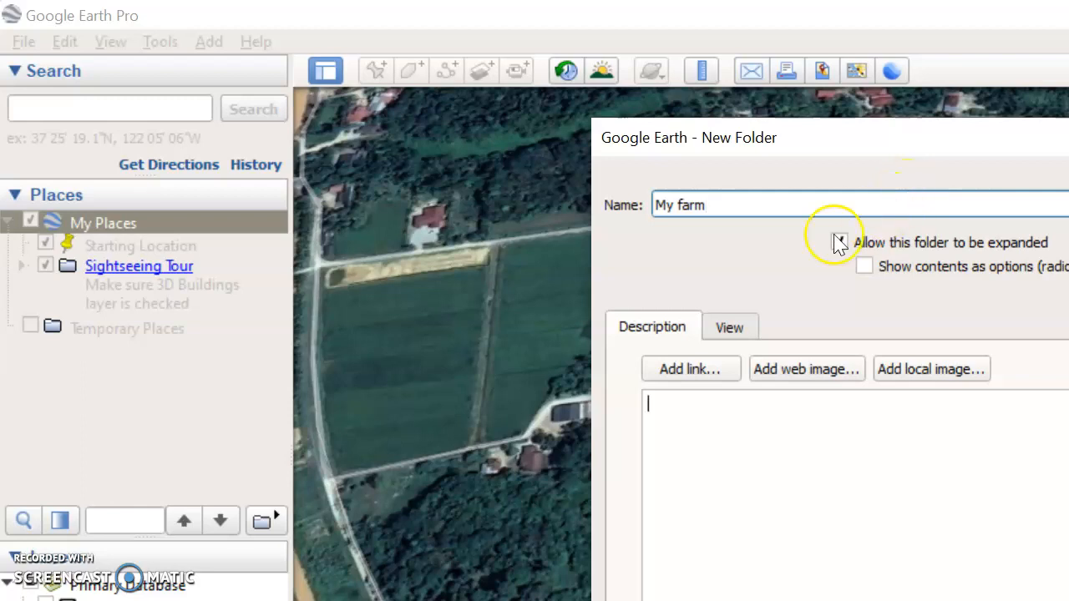
{"action": "left_click_drag", "start_coordinate": [1068, 154], "coordinate": [879, 43]}
{"action": "key", "text": "Return"}
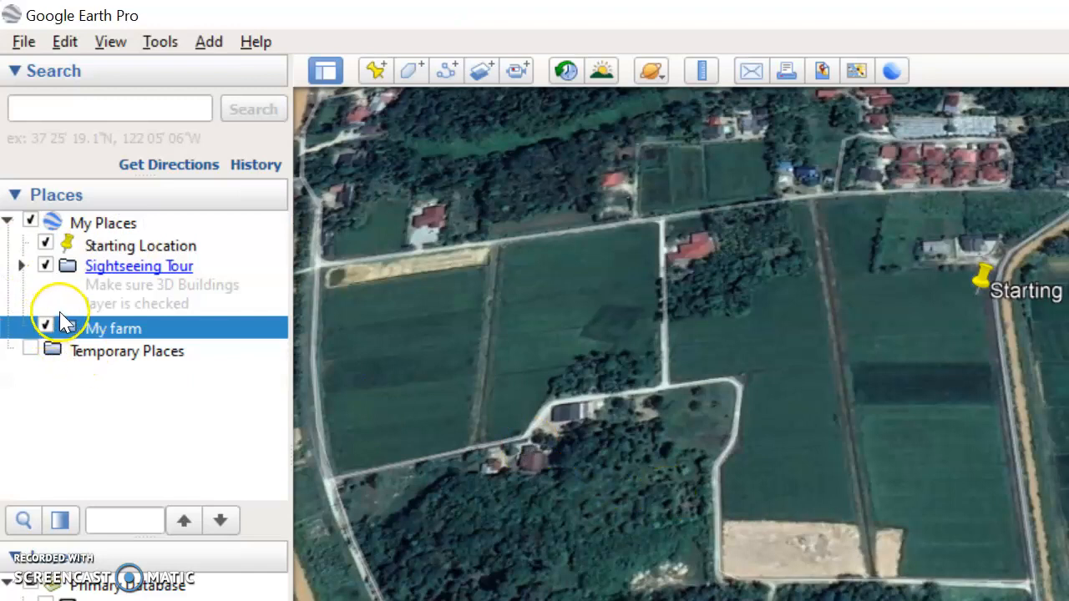
Step: Add a new polygon named Plot 1 to the My farm folder
{"action": "right_click", "coordinate": [122, 329]}
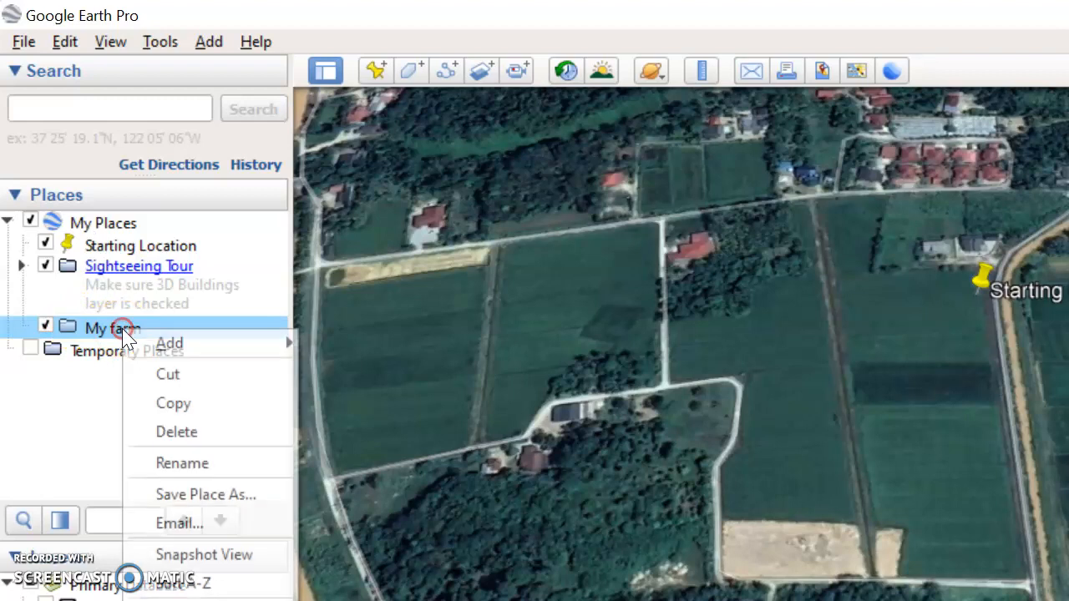
{"action": "mouse_move", "coordinate": [140, 347]}
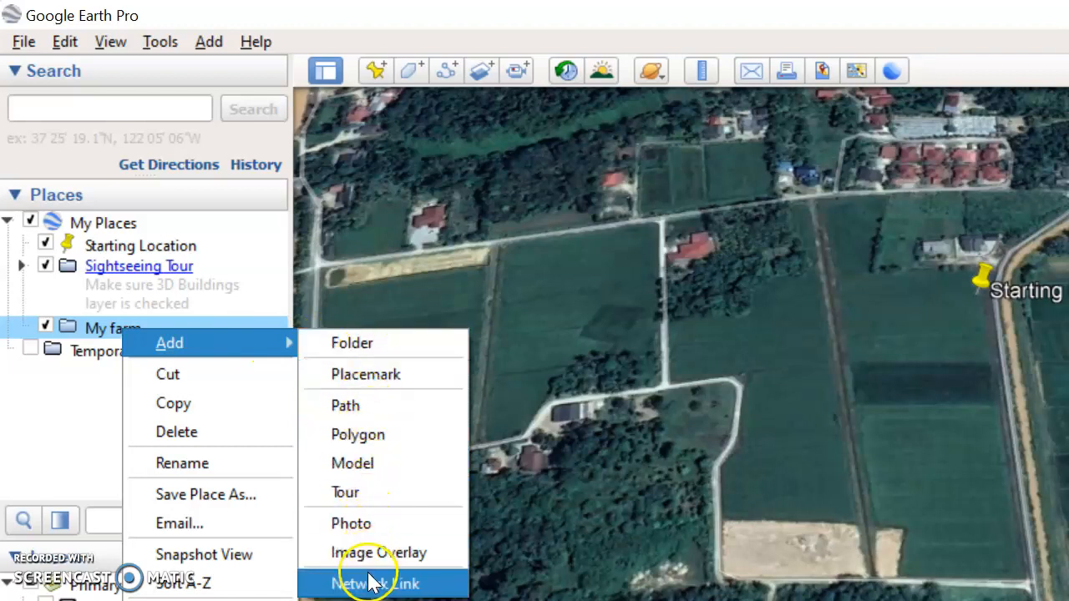
{"action": "left_click", "coordinate": [414, 434]}
{"action": "left_click", "coordinate": [422, 316]}
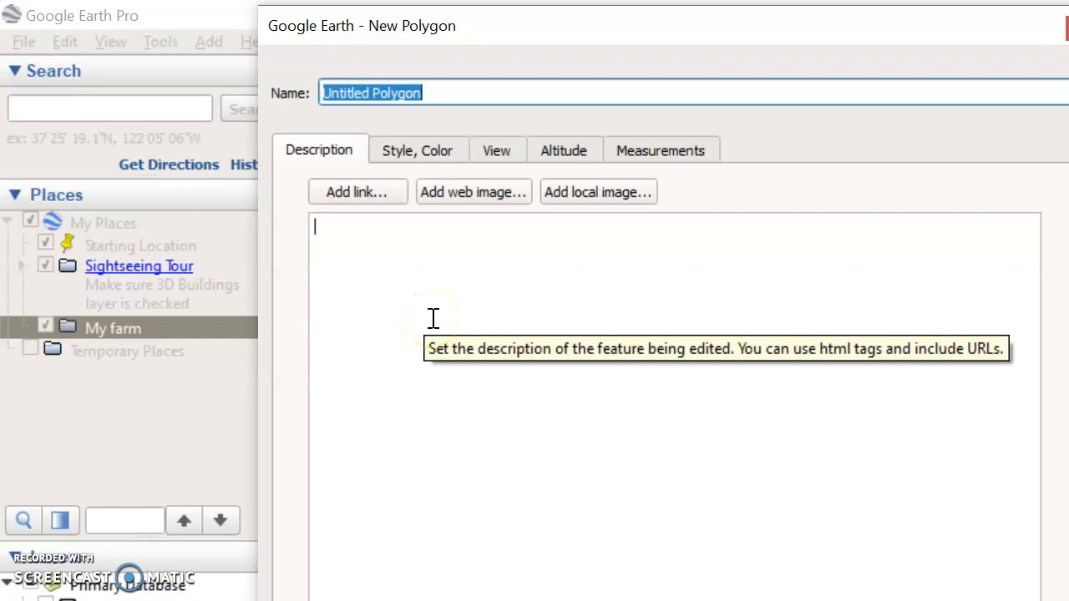
{"action": "type", "text": "Plot 1"}
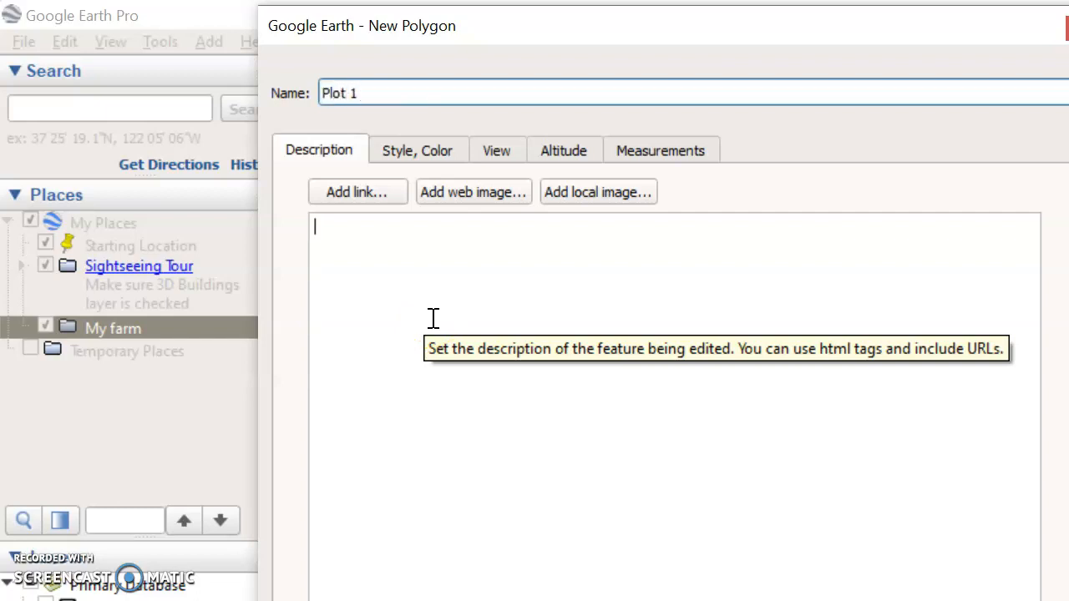
Step: Set Plot 1's line color to black and its line width to 3
{"action": "left_click", "coordinate": [443, 153]}
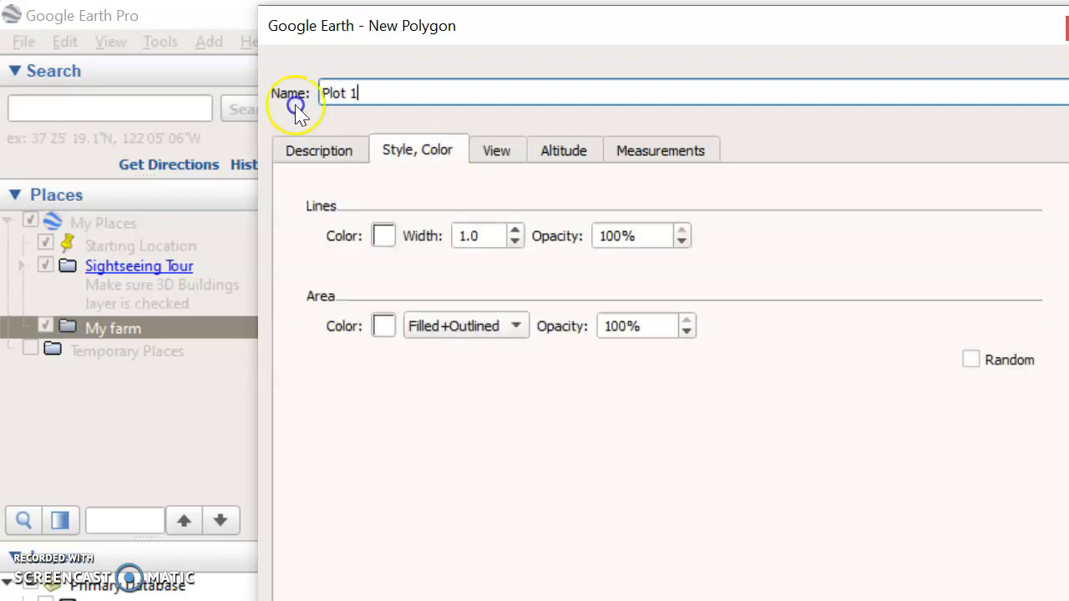
{"action": "left_click", "coordinate": [383, 236]}
{"action": "left_click", "coordinate": [378, 182]}
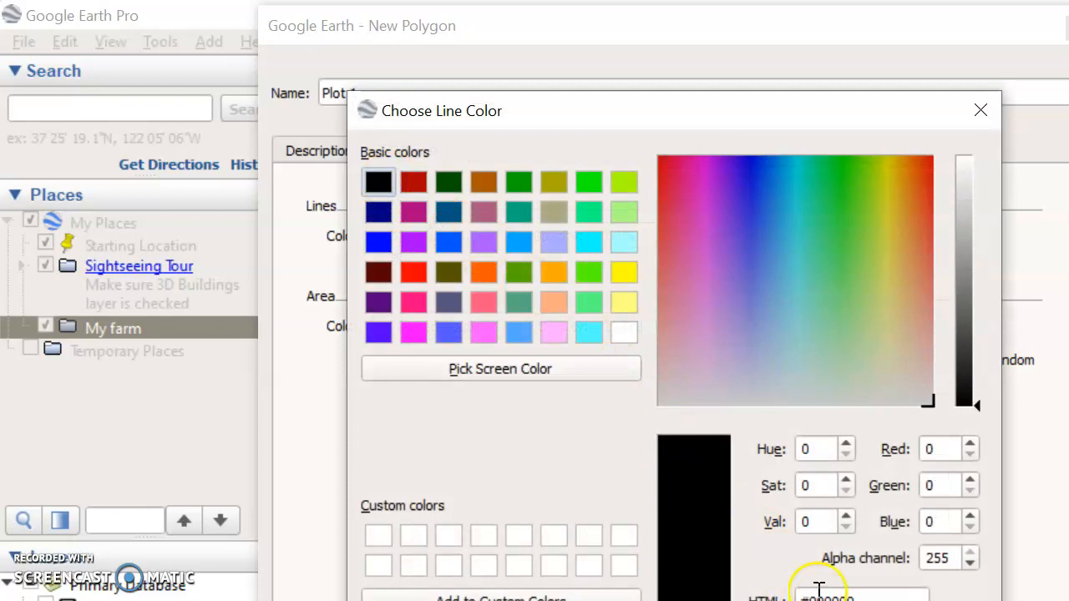
{"action": "left_click", "coordinate": [585, 600]}
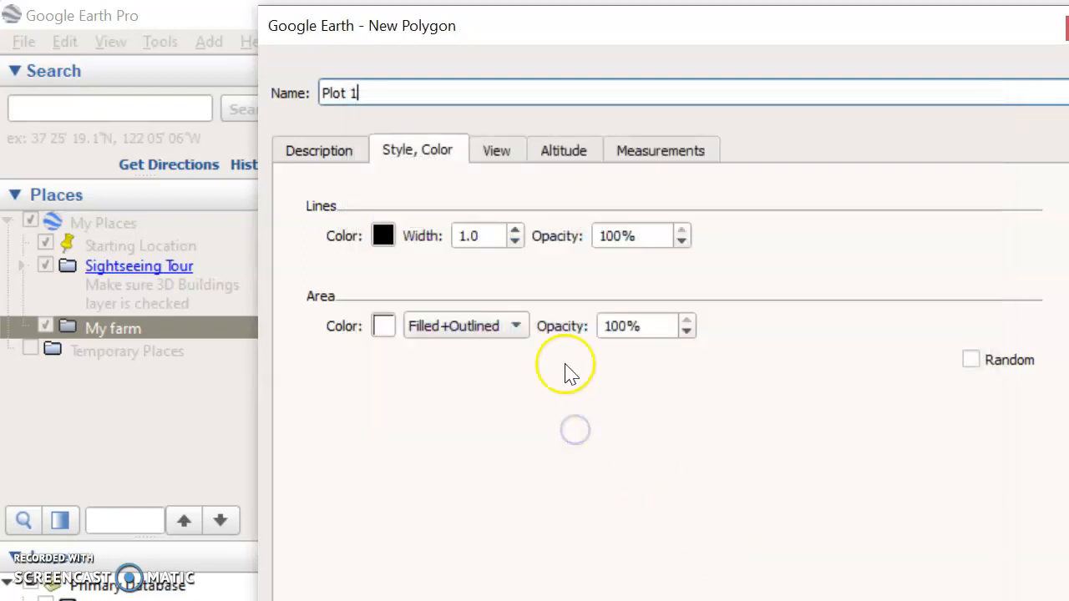
{"action": "left_click", "coordinate": [517, 227]}
{"action": "left_click", "coordinate": [517, 225]}
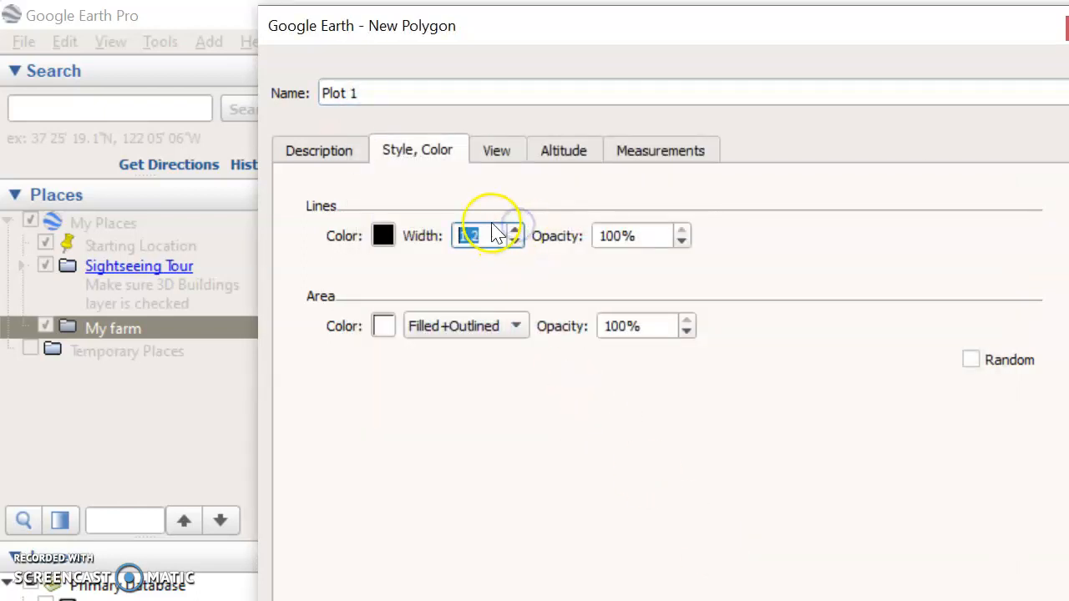
{"action": "type", "text": "3"}
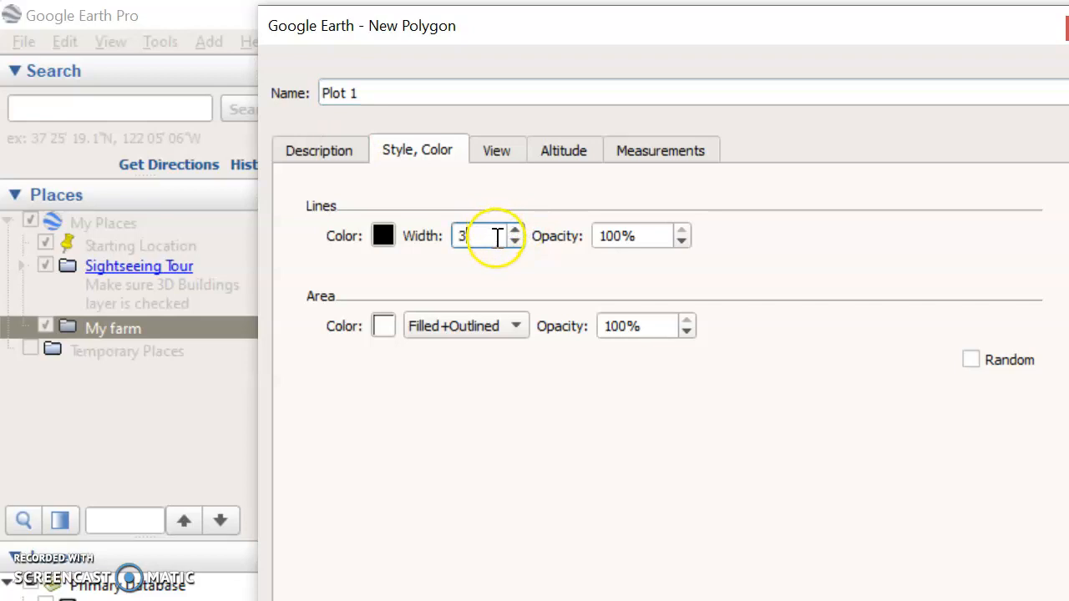
Step: Set Plot 1's area fill color to peach (#ffaa7f) and confirm the polygon dialog
{"action": "left_click", "coordinate": [384, 326]}
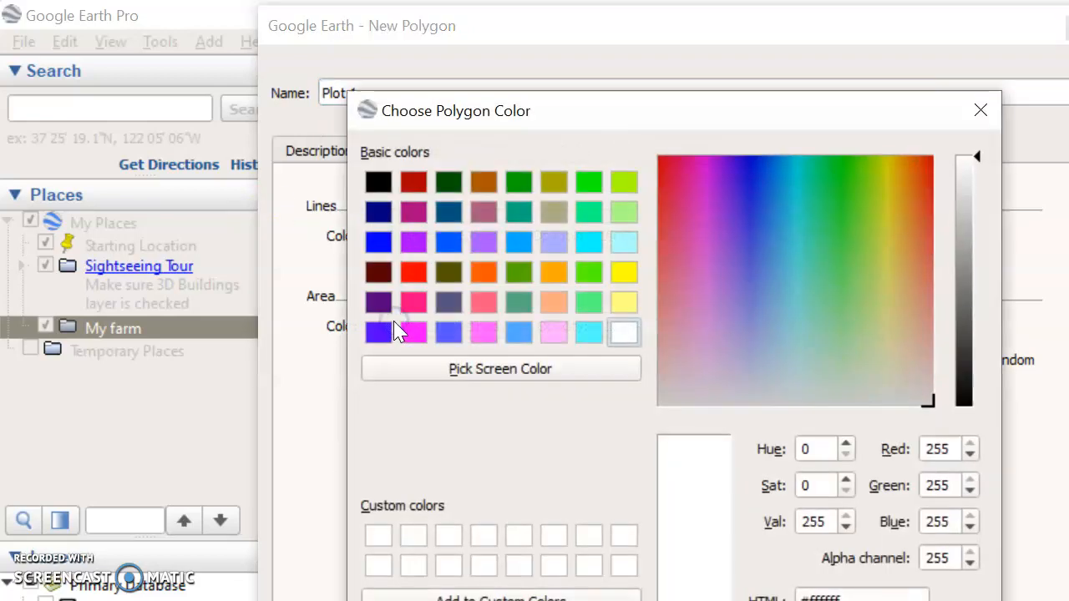
{"action": "left_click", "coordinate": [553, 305]}
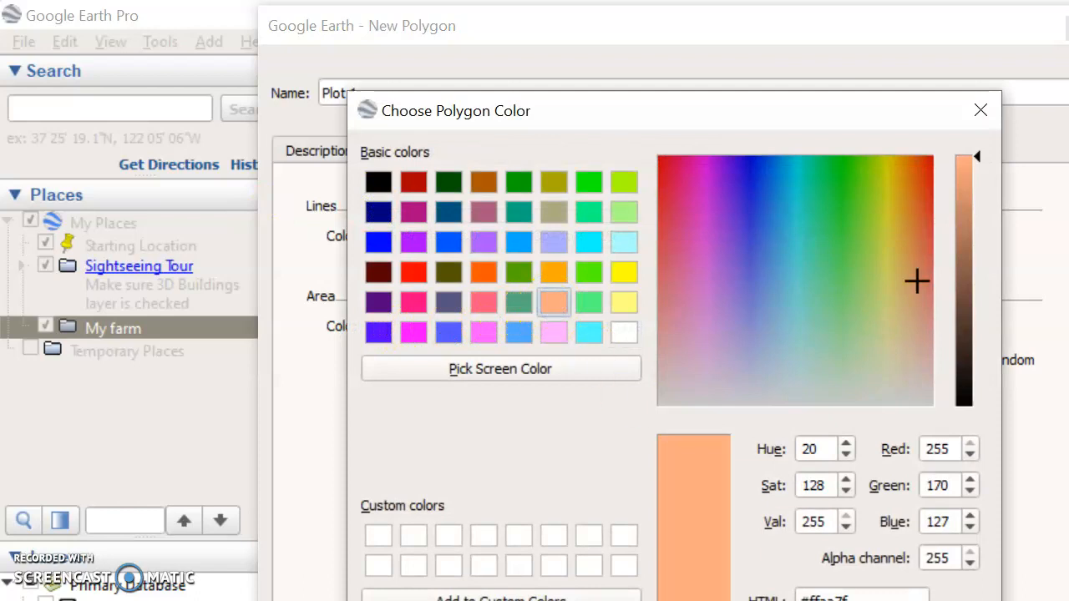
{"action": "left_click", "coordinate": [823, 600]}
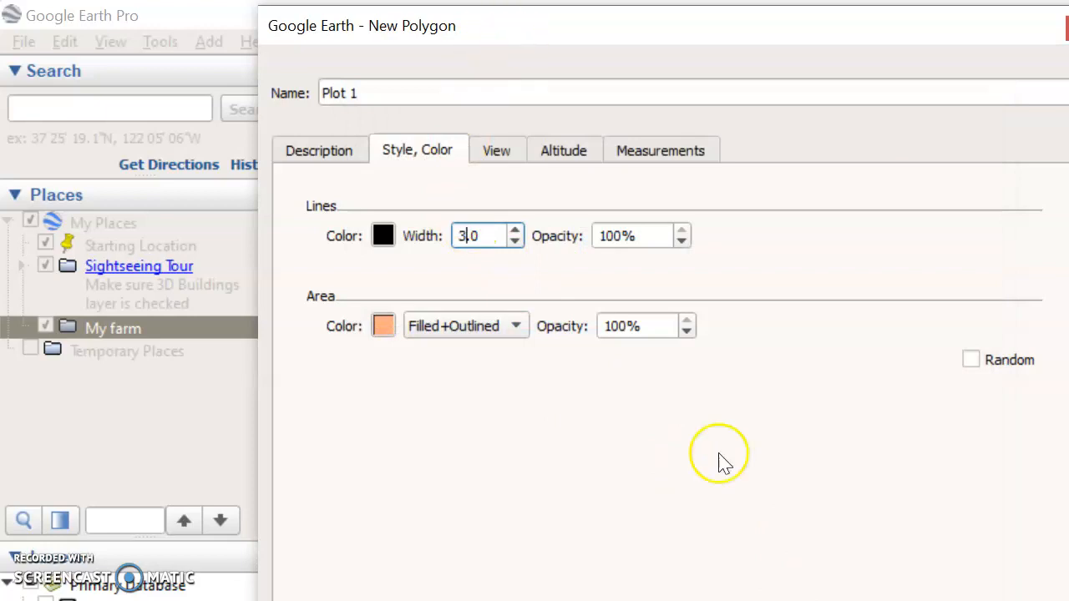
{"action": "left_click", "coordinate": [944, 600]}
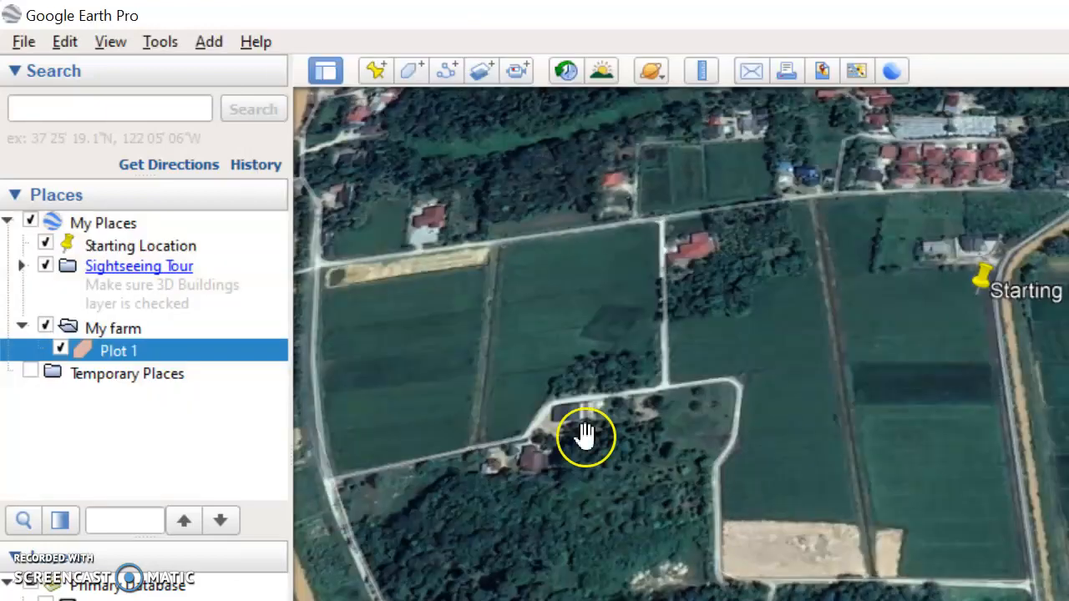
Step: Reopen Plot 1's properties for editing and move the dialog out of the map's way
{"action": "right_click", "coordinate": [127, 358]}
{"action": "mouse_move", "coordinate": [163, 368]}
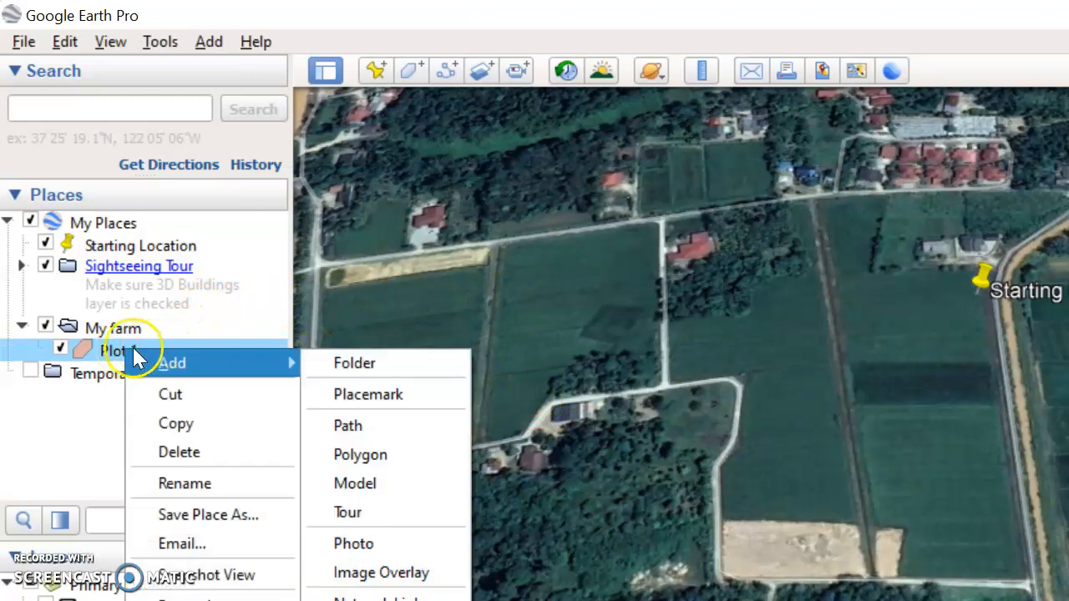
{"action": "left_click", "coordinate": [123, 354]}
{"action": "left_click", "coordinate": [147, 354]}
{"action": "right_click", "coordinate": [149, 353]}
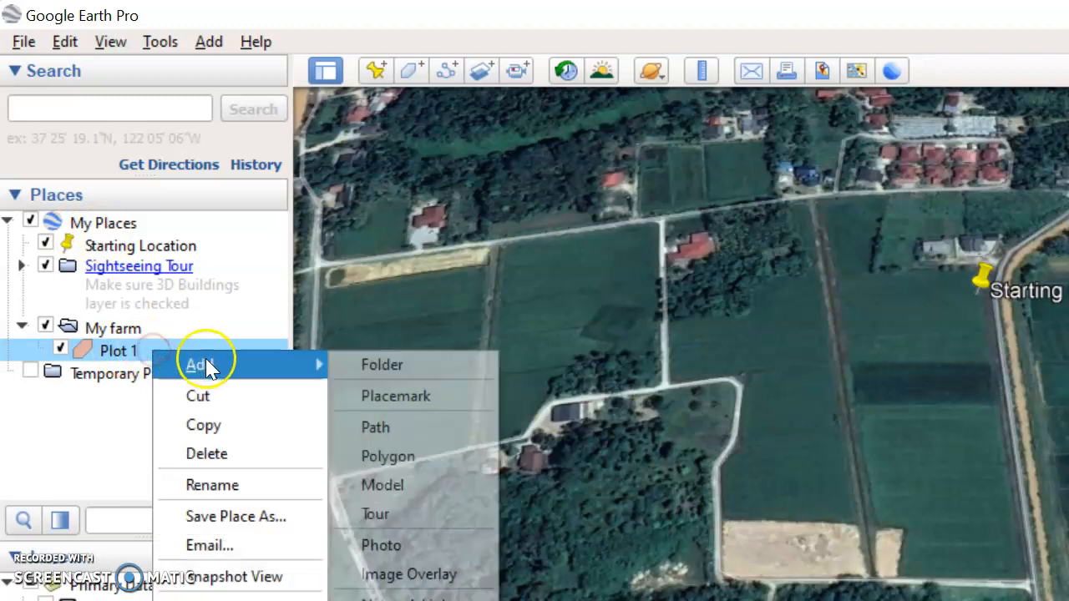
{"action": "left_click", "coordinate": [238, 596]}
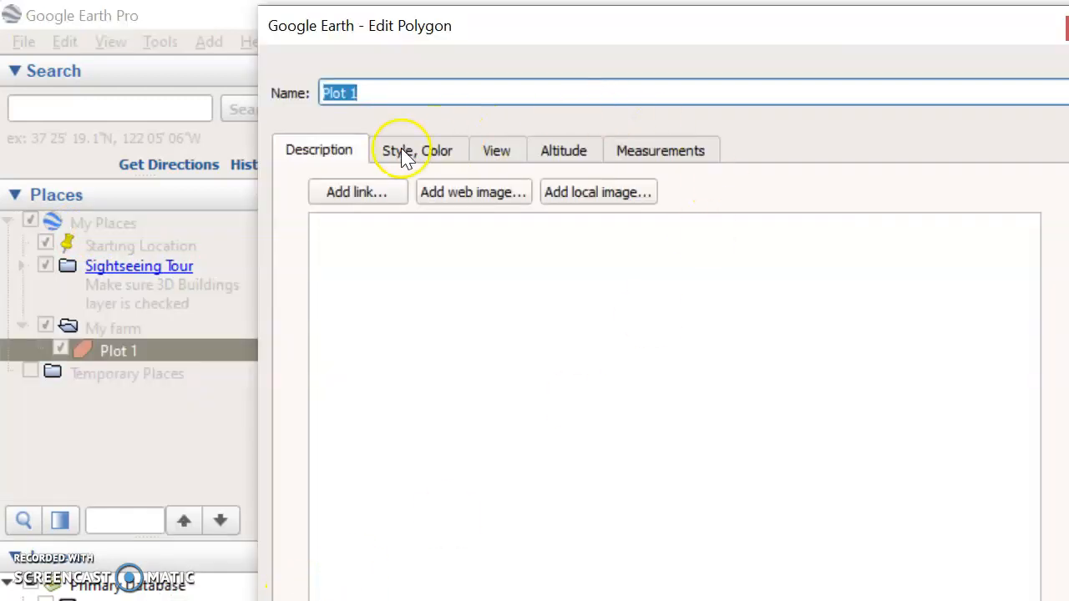
{"action": "left_click_drag", "start_coordinate": [436, 26], "coordinate": [1064, 192]}
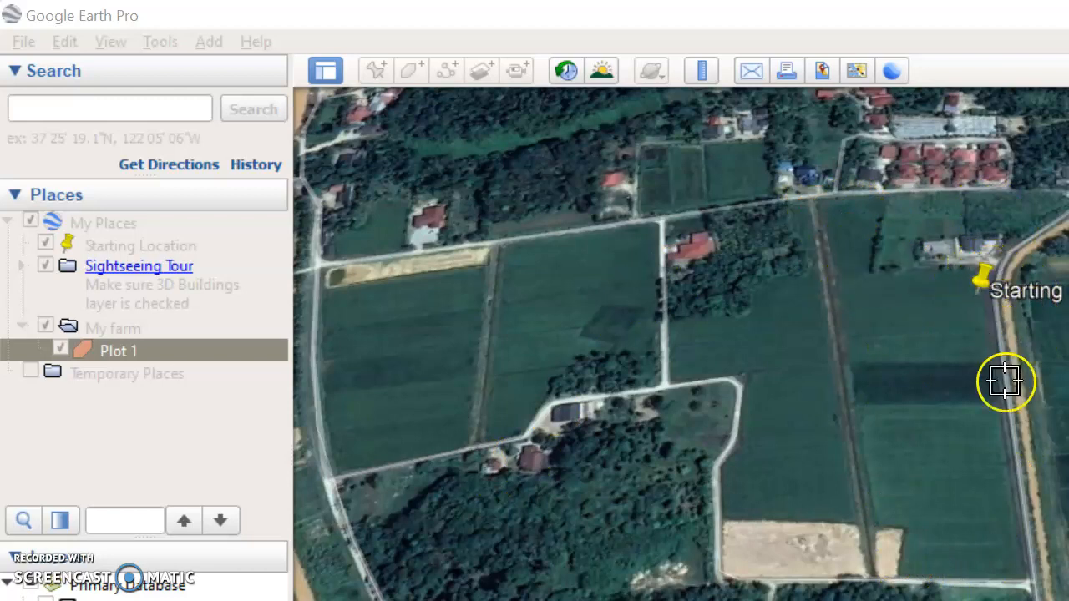
Step: Draw Plot 1's outline with six vertices around the field beside the Starting Location and confirm the polygon
{"action": "left_click", "coordinate": [1026, 582]}
{"action": "left_click", "coordinate": [879, 579]}
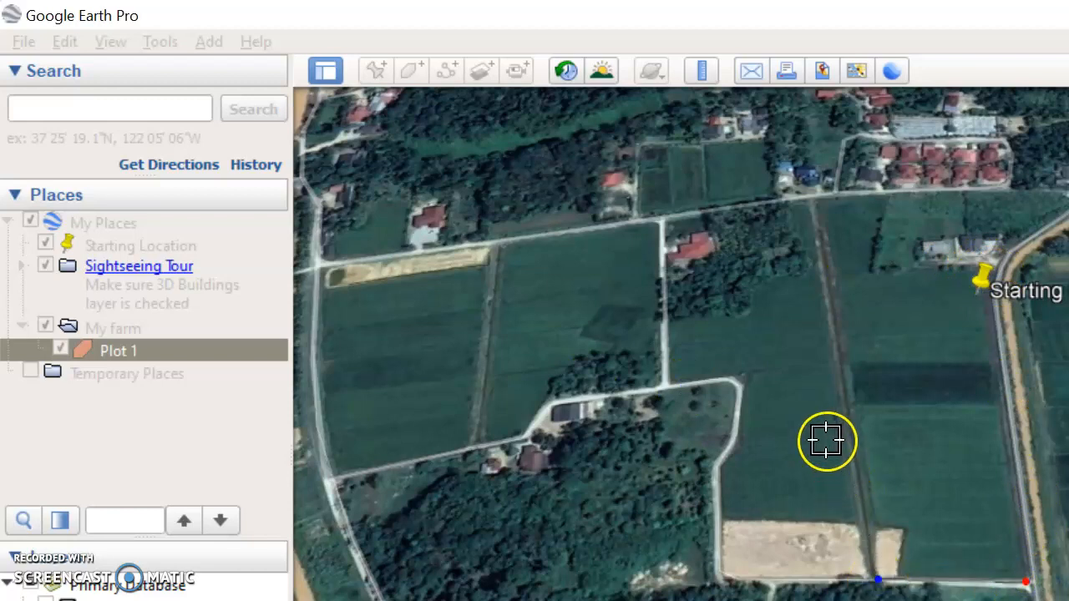
{"action": "left_click", "coordinate": [809, 204]}
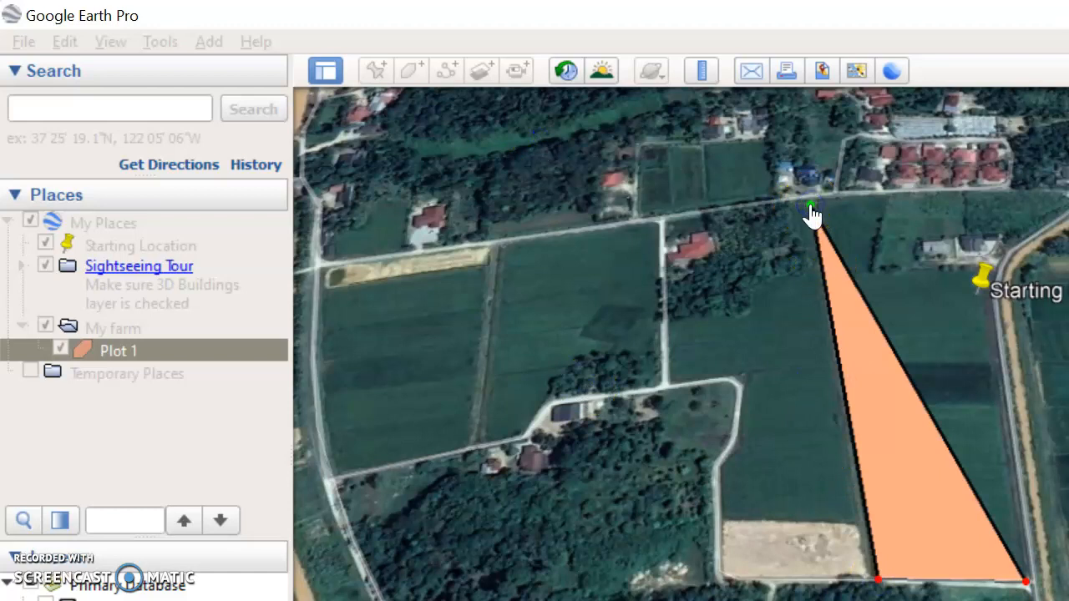
{"action": "left_click", "coordinate": [887, 194]}
{"action": "left_click", "coordinate": [883, 267]}
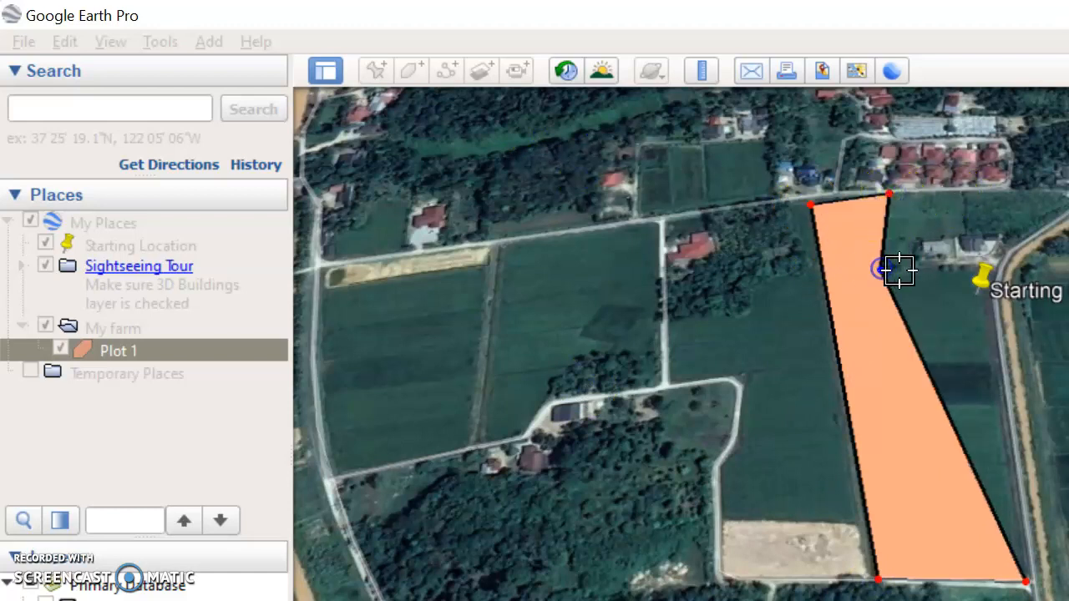
{"action": "left_click", "coordinate": [984, 270]}
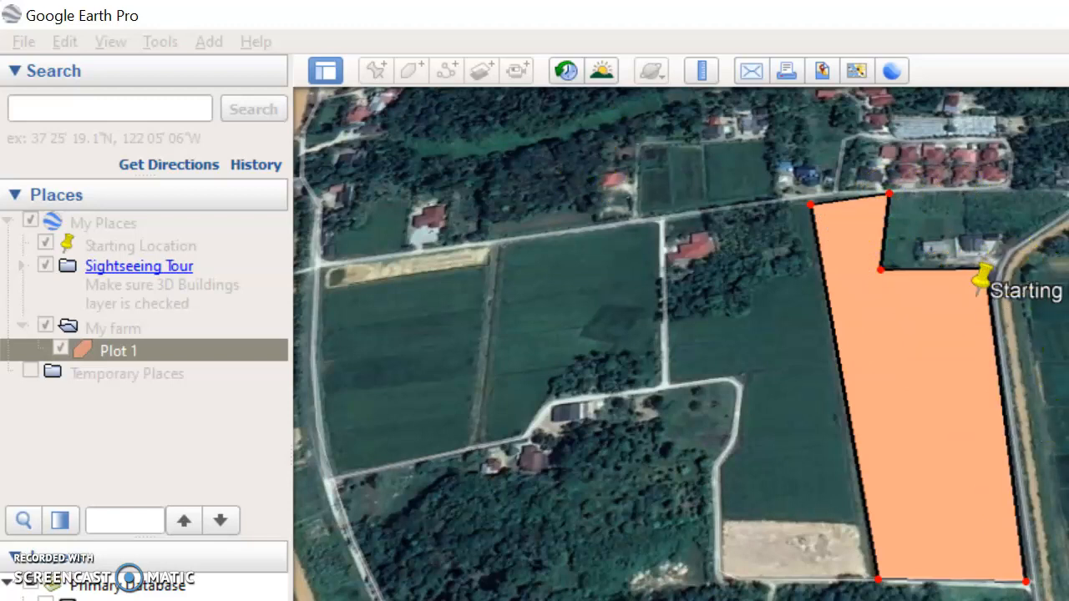
{"action": "left_click_drag", "start_coordinate": [1043, 112], "coordinate": [281, 34]}
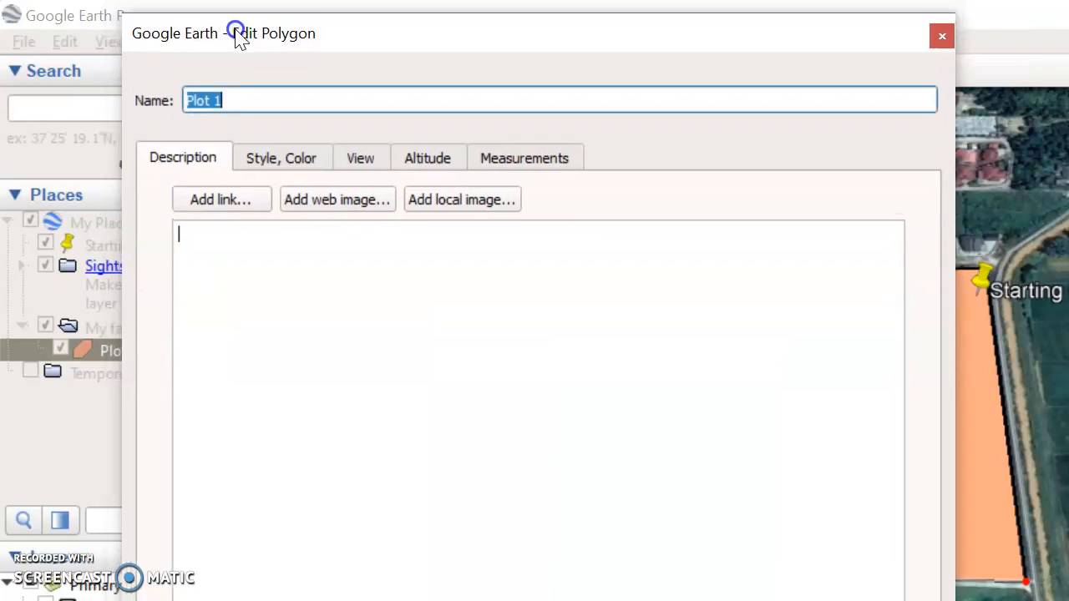
{"action": "key", "text": "Return"}
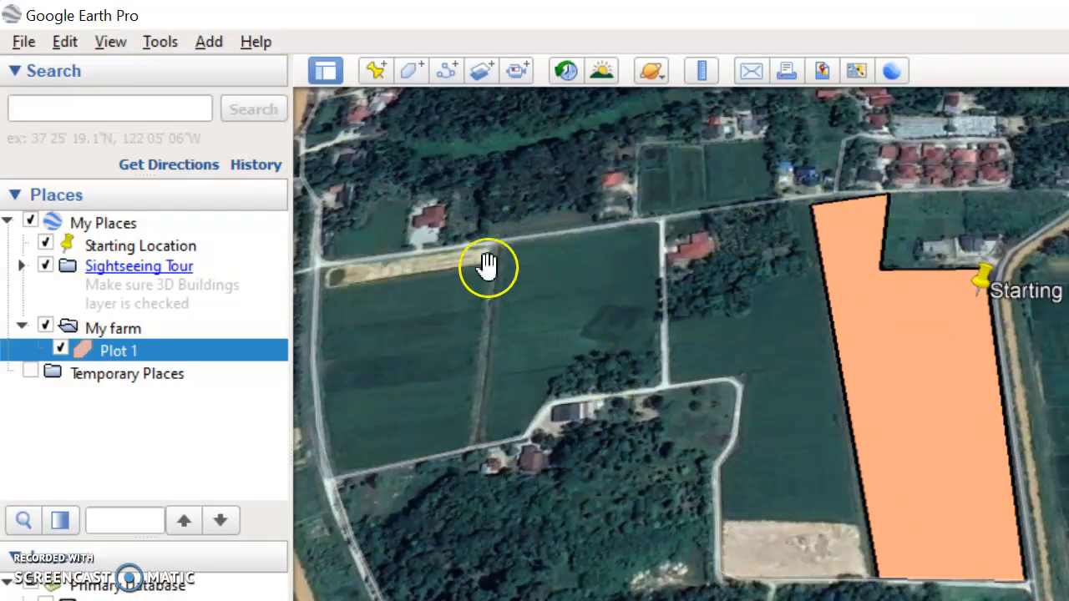
Step: Add a new polygon named Plot 2 inside the My farm folder
{"action": "left_click", "coordinate": [134, 333]}
{"action": "right_click", "coordinate": [135, 332]}
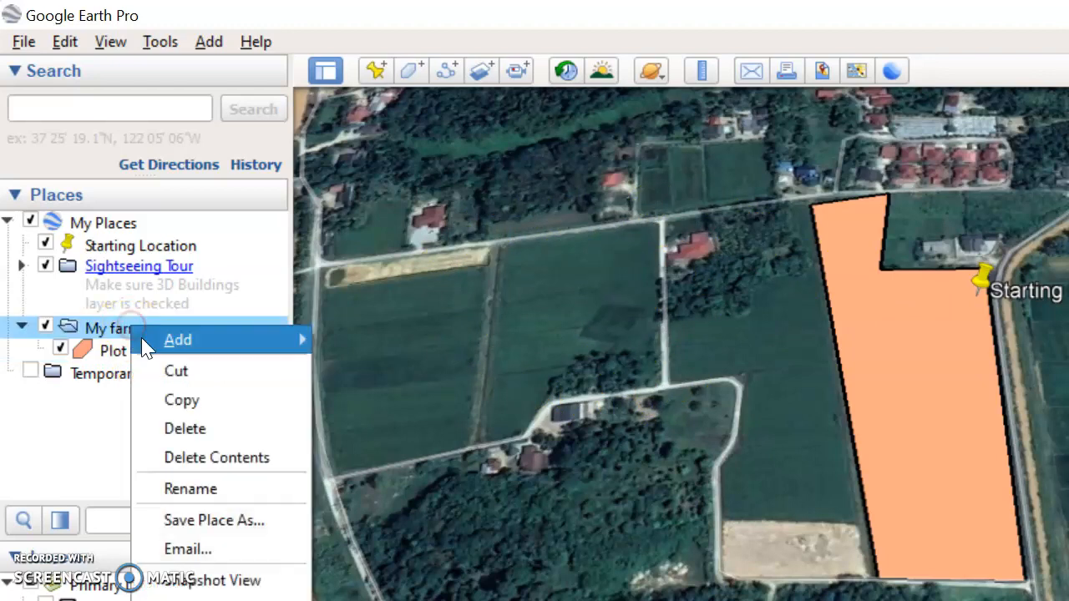
{"action": "mouse_move", "coordinate": [160, 341]}
{"action": "left_click", "coordinate": [386, 423]}
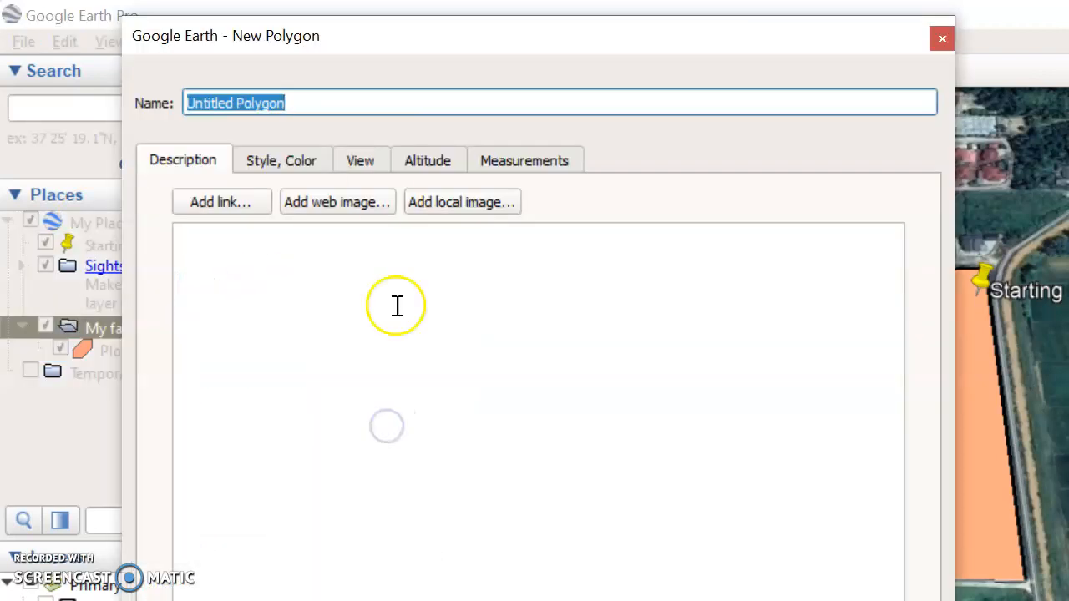
{"action": "type", "text": "Plot 2"}
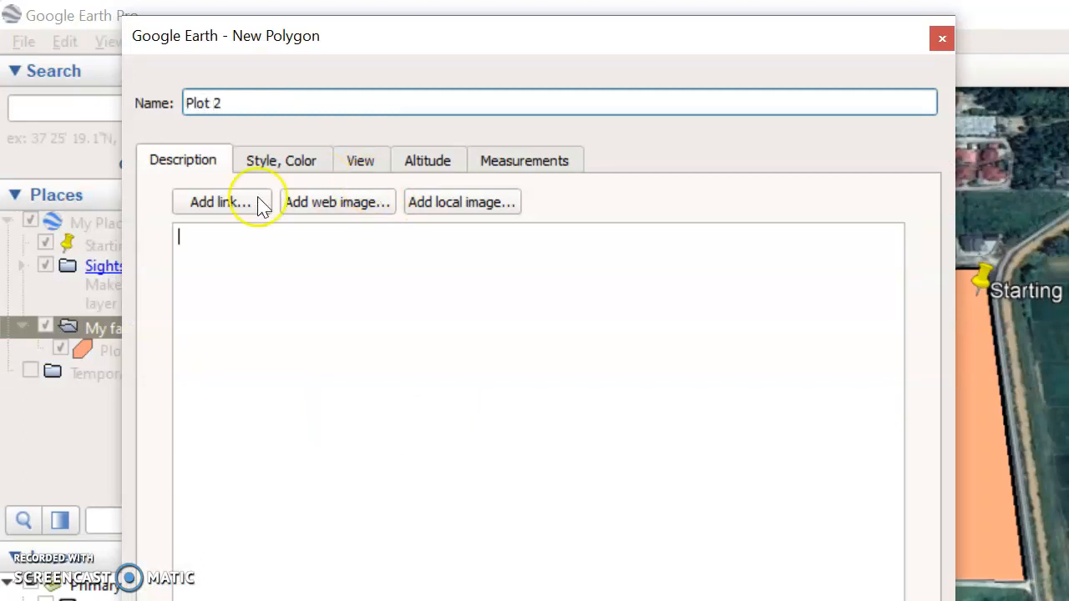
Step: Set Plot 2's area fill color to green (#55aa7f)
{"action": "left_click", "coordinate": [290, 160]}
{"action": "left_click", "coordinate": [249, 339]}
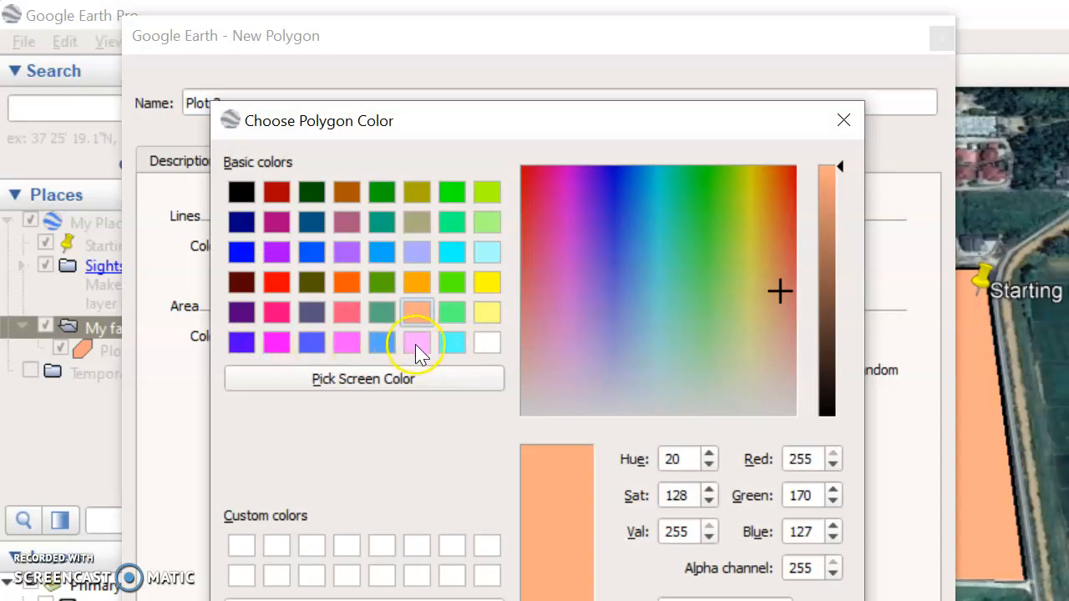
{"action": "left_click", "coordinate": [382, 314]}
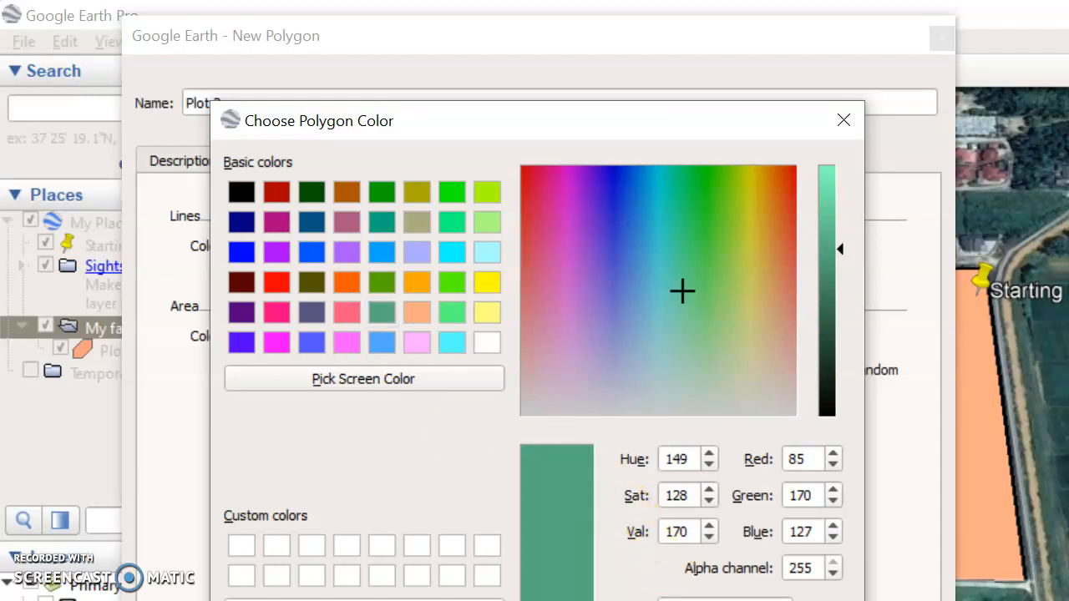
{"action": "key", "text": "Return"}
Step: Draw Plot 2's outline with five vertices around the field west of Plot 1 and confirm the polygon
{"action": "left_click_drag", "start_coordinate": [421, 50], "coordinate": [1068, 92]}
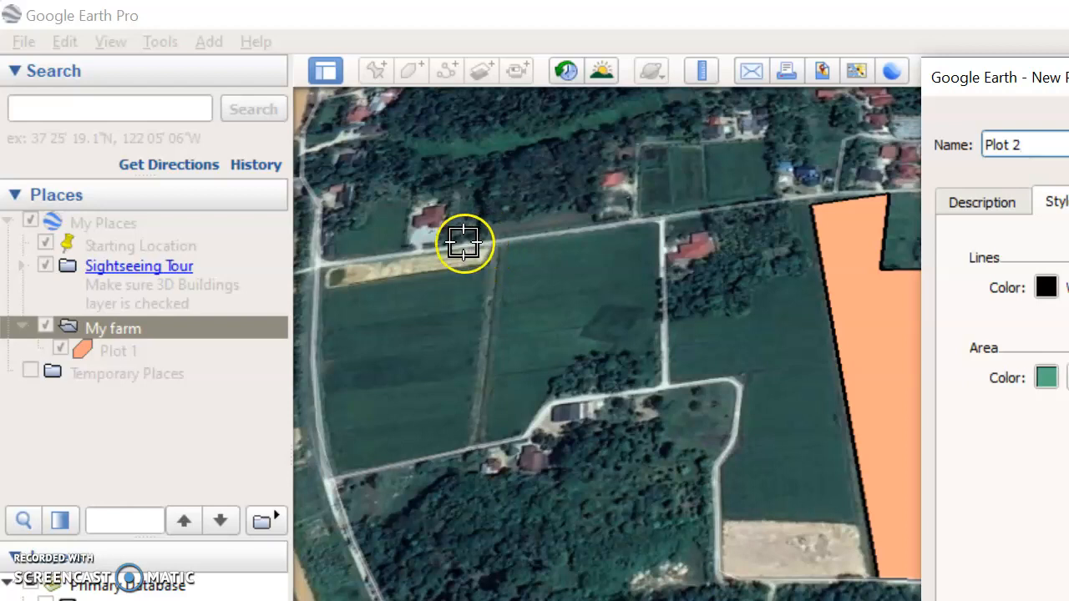
{"action": "left_click", "coordinate": [324, 269]}
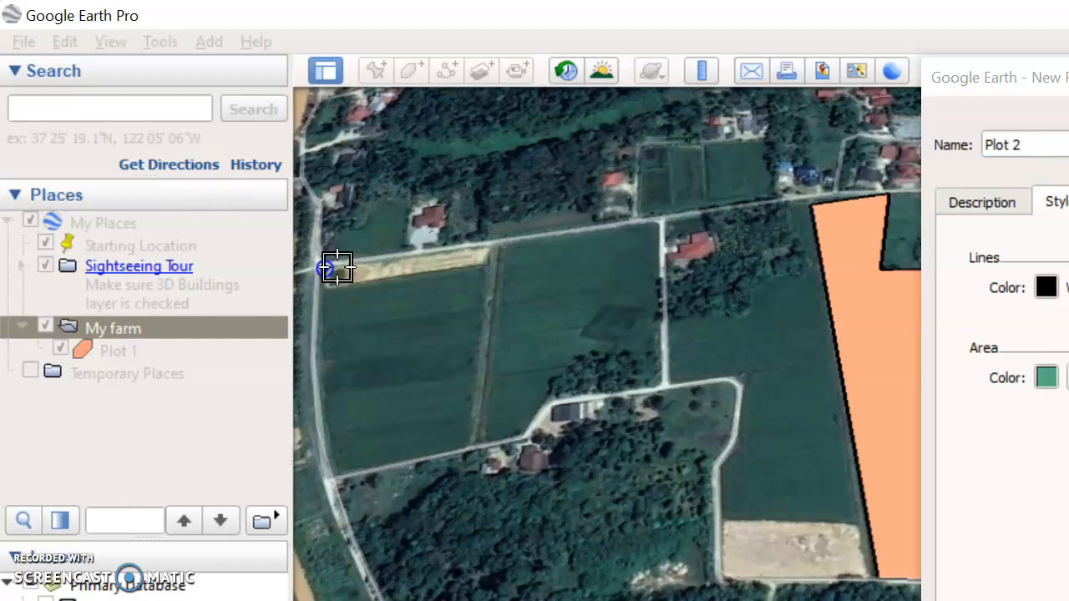
{"action": "left_click", "coordinate": [496, 249]}
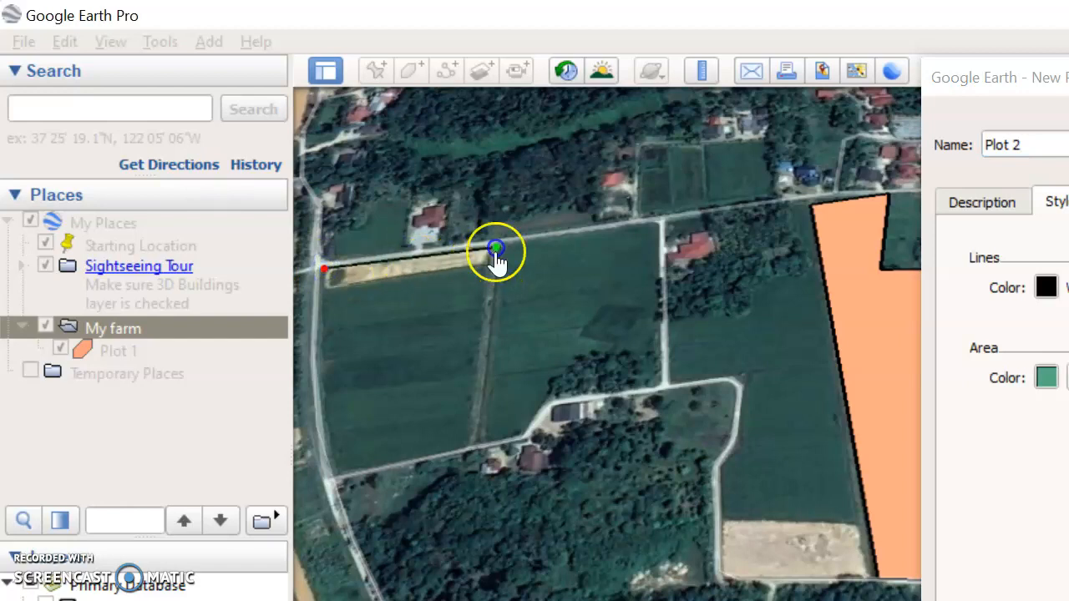
{"action": "left_click", "coordinate": [472, 444]}
{"action": "left_click", "coordinate": [334, 481]}
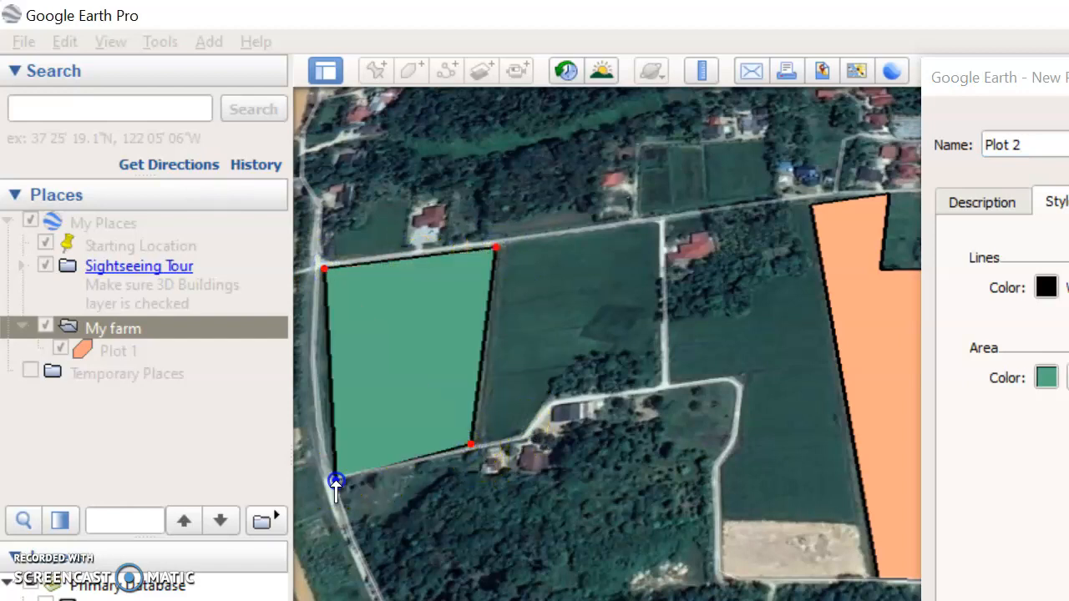
{"action": "left_click", "coordinate": [316, 389]}
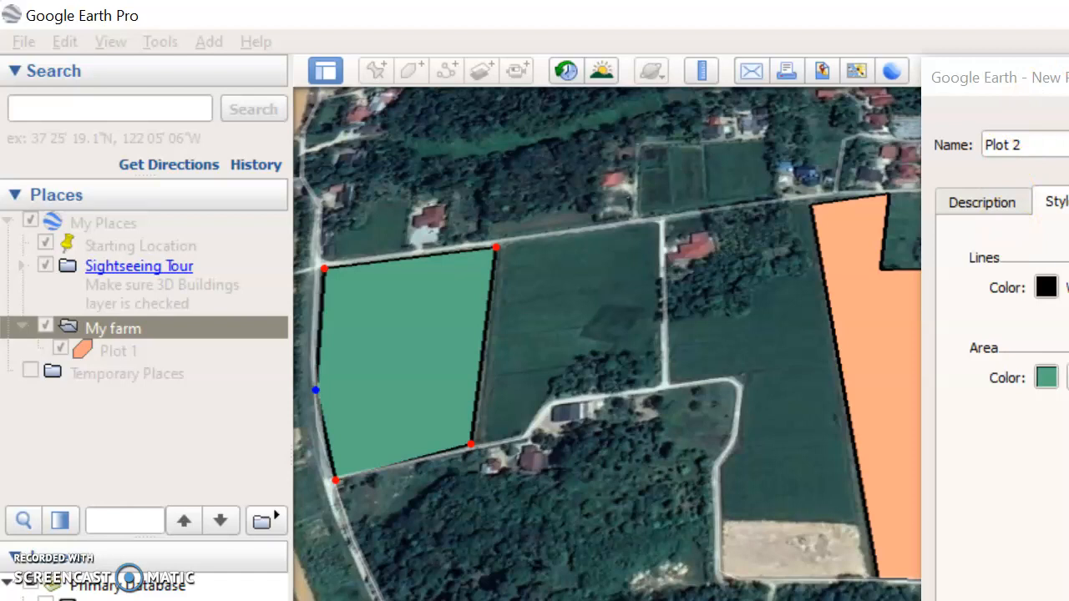
{"action": "left_click", "coordinate": [1023, 145]}
{"action": "left_click_drag", "start_coordinate": [1028, 77], "coordinate": [405, 38]}
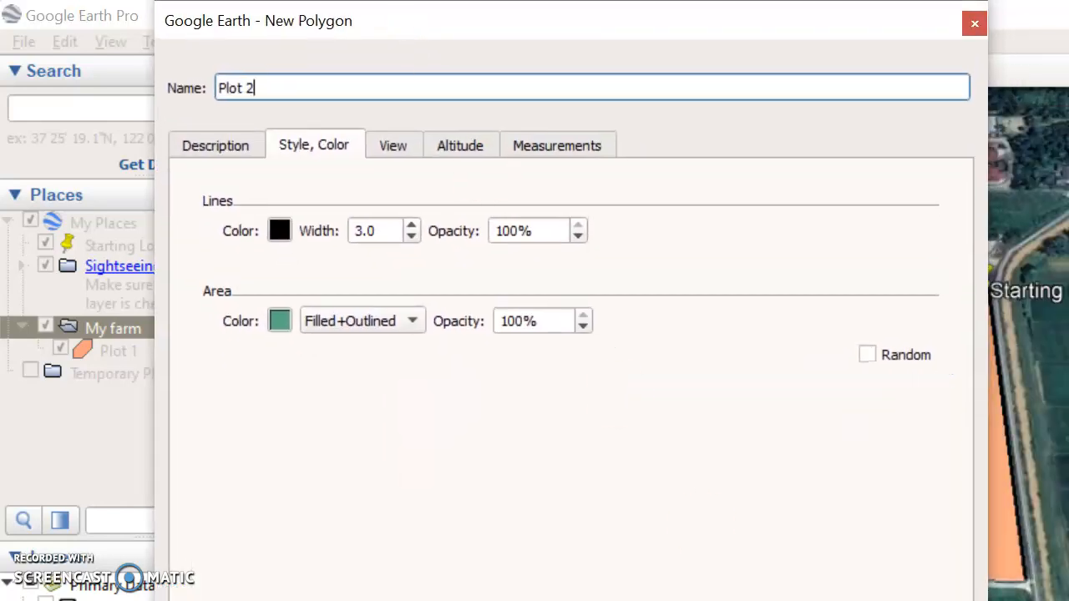
{"action": "key", "text": "Return"}
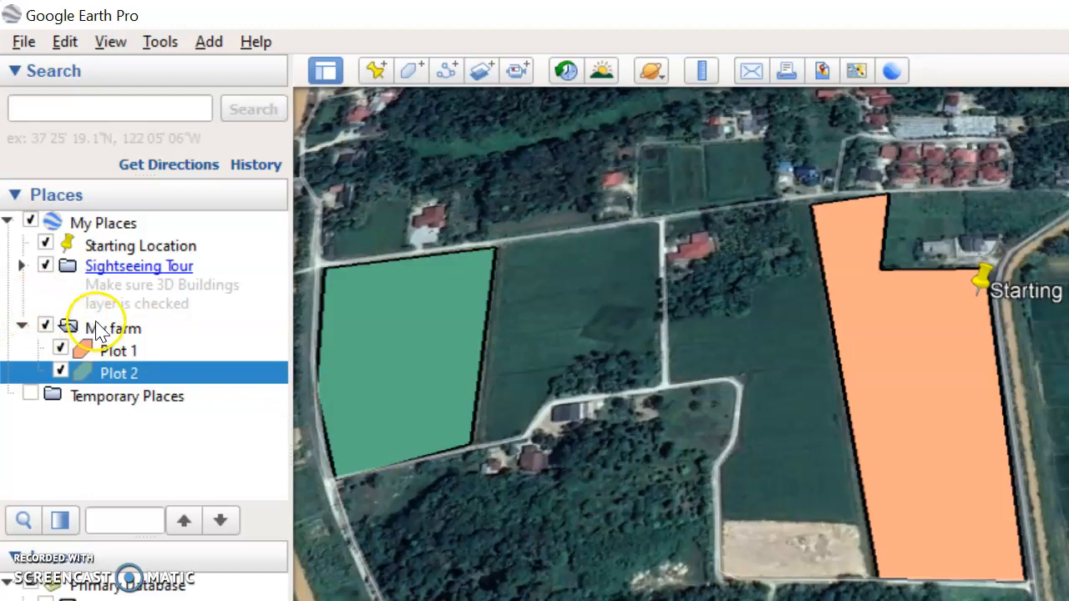
Step: Add a placemark named River inside the My farm folder
{"action": "left_click_drag", "start_coordinate": [381, 377], "coordinate": [743, 381]}
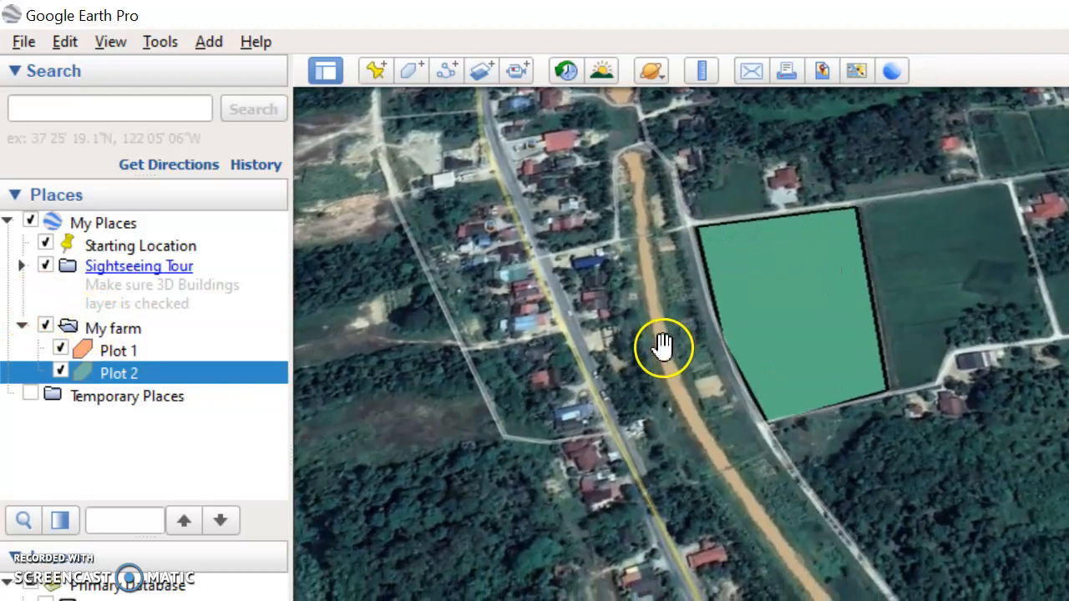
{"action": "scroll", "coordinate": [664, 347], "scroll_direction": "up", "scroll_amount": 3}
{"action": "left_click_drag", "start_coordinate": [890, 361], "coordinate": [484, 375]}
{"action": "left_click_drag", "start_coordinate": [588, 369], "coordinate": [673, 356]}
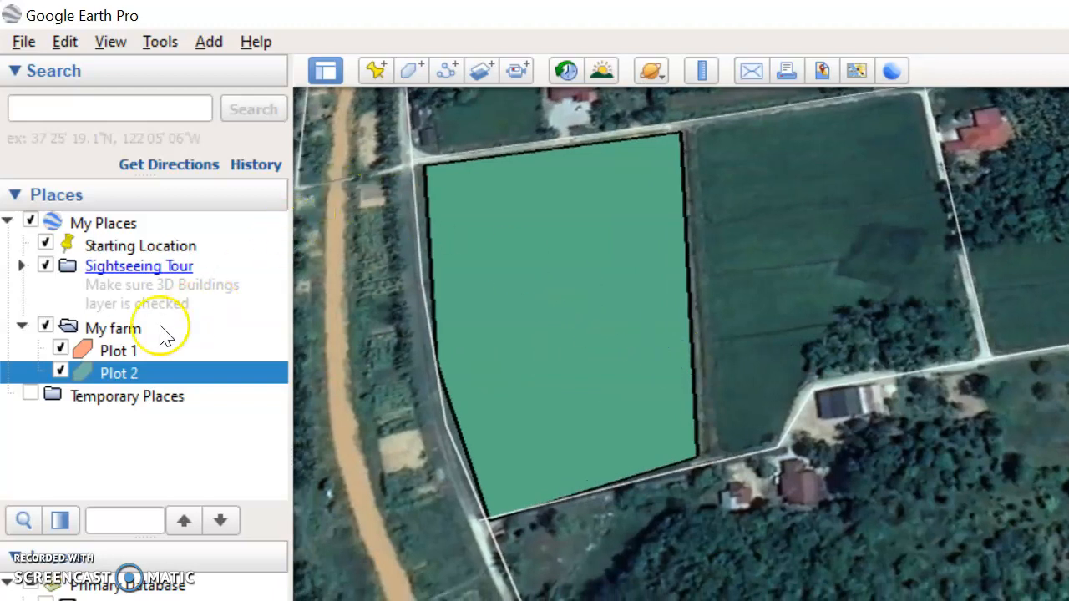
{"action": "left_click", "coordinate": [117, 330]}
{"action": "right_click", "coordinate": [131, 333]}
{"action": "mouse_move", "coordinate": [184, 342]}
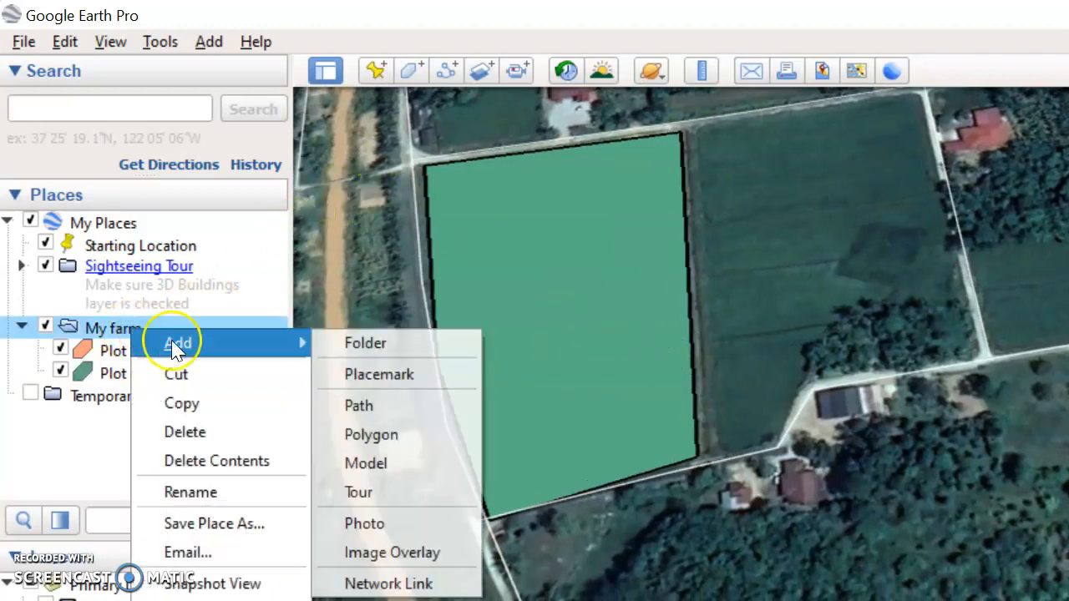
{"action": "left_click", "coordinate": [417, 378]}
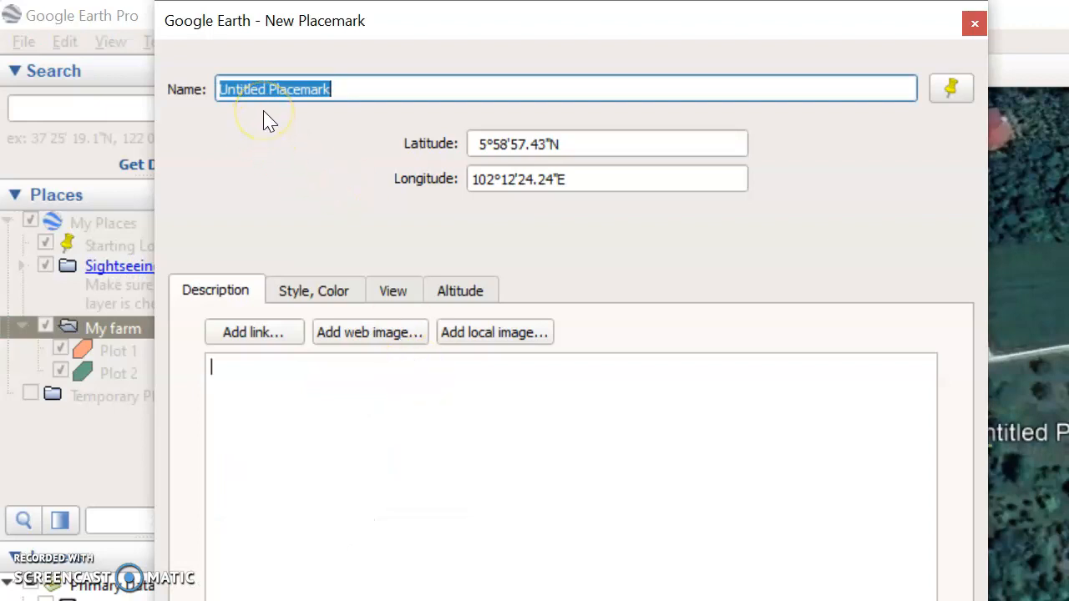
{"action": "type", "text": "River"}
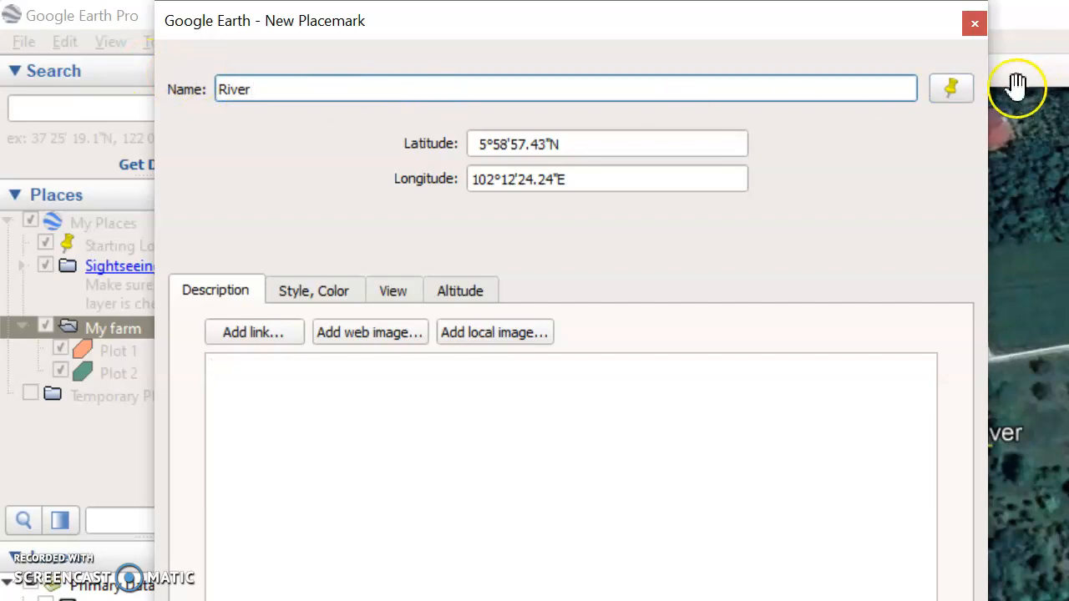
Step: Set the River placemark's icon to the water waves symbol
{"action": "left_click", "coordinate": [950, 88]}
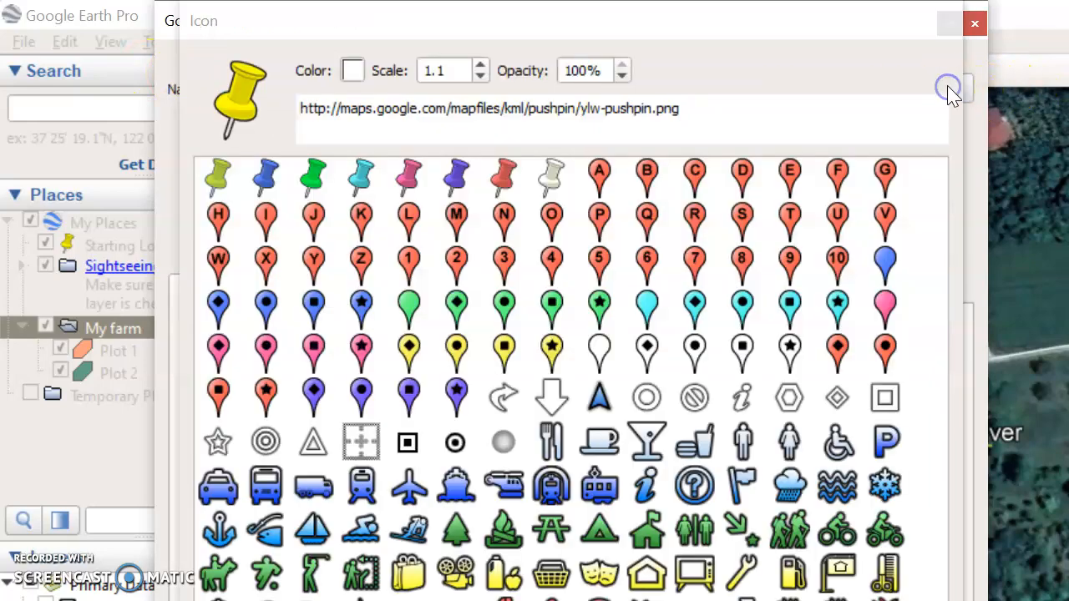
{"action": "left_click", "coordinate": [837, 484]}
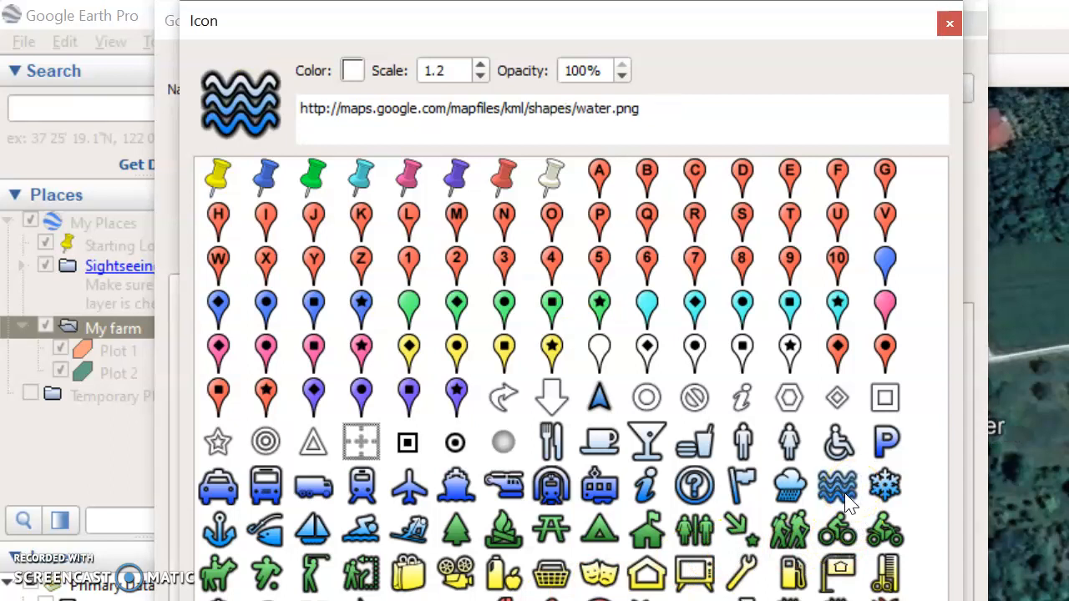
{"action": "mouse_move", "coordinate": [809, 23]}
{"action": "left_mouse_down"}
{"action": "mouse_move", "coordinate": [812, 179]}
{"action": "mouse_move", "coordinate": [792, 12]}
{"action": "left_mouse_up"}
{"action": "left_click", "coordinate": [496, 475]}
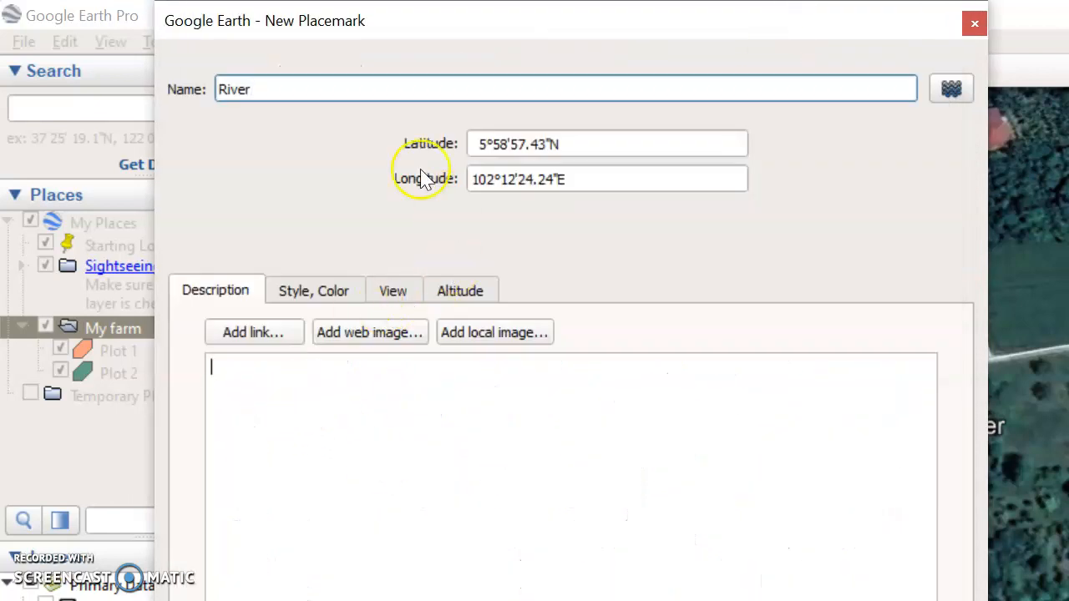
Step: Try to position the River placemark on the river channel and confirm the placemark
{"action": "left_click_drag", "start_coordinate": [393, 31], "coordinate": [1030, 73]}
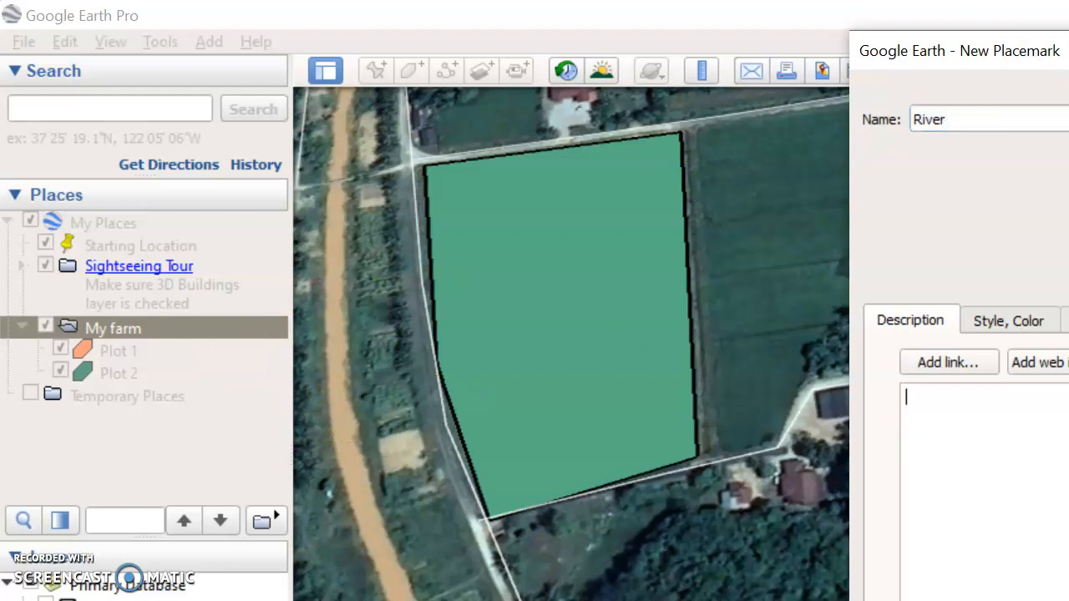
{"action": "left_click", "coordinate": [343, 441]}
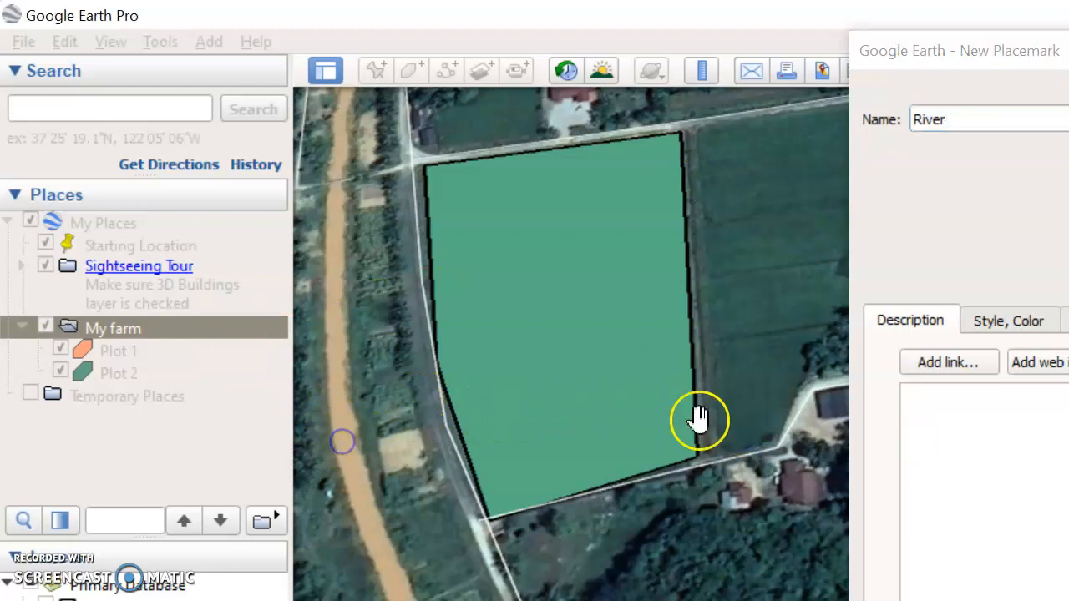
{"action": "left_click_drag", "start_coordinate": [928, 34], "coordinate": [959, 78]}
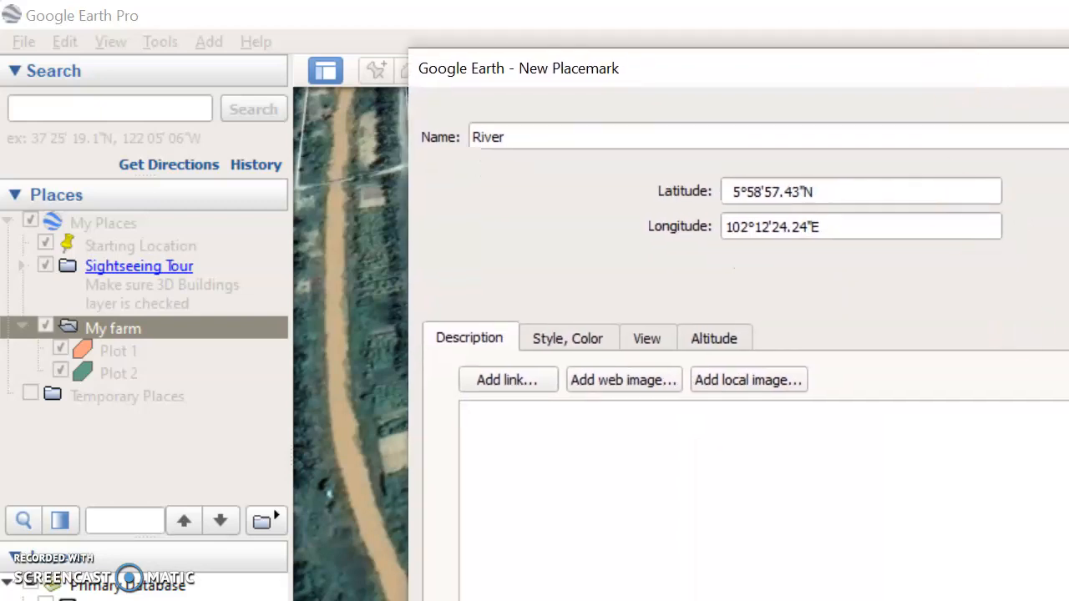
{"action": "key", "text": "Return"}
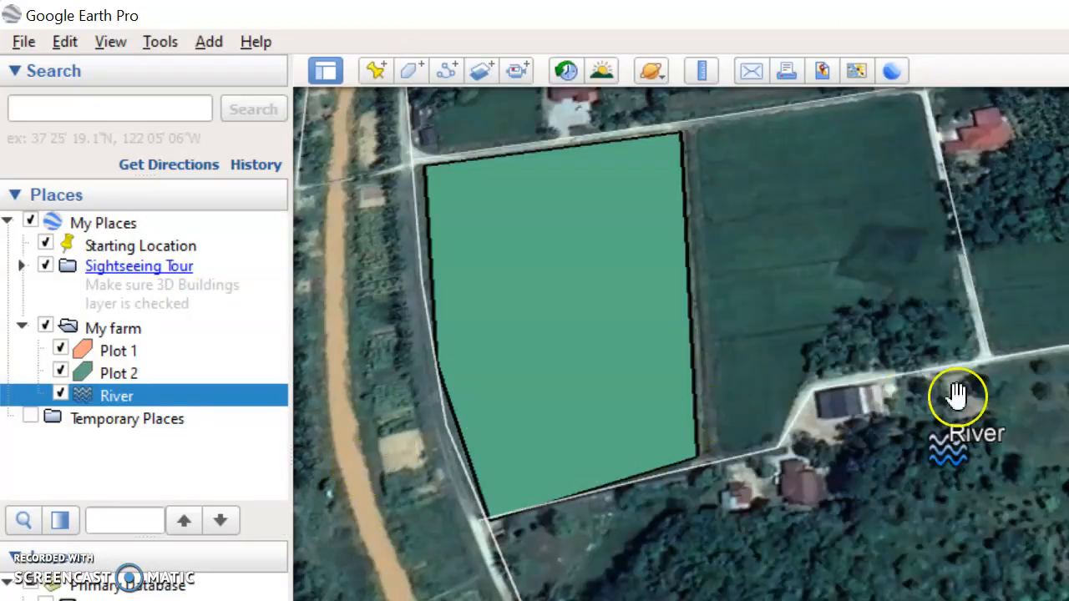
Step: Add another placemark to the My farm folder and move it onto the river channel
{"action": "left_click_drag", "start_coordinate": [969, 448], "coordinate": [985, 403]}
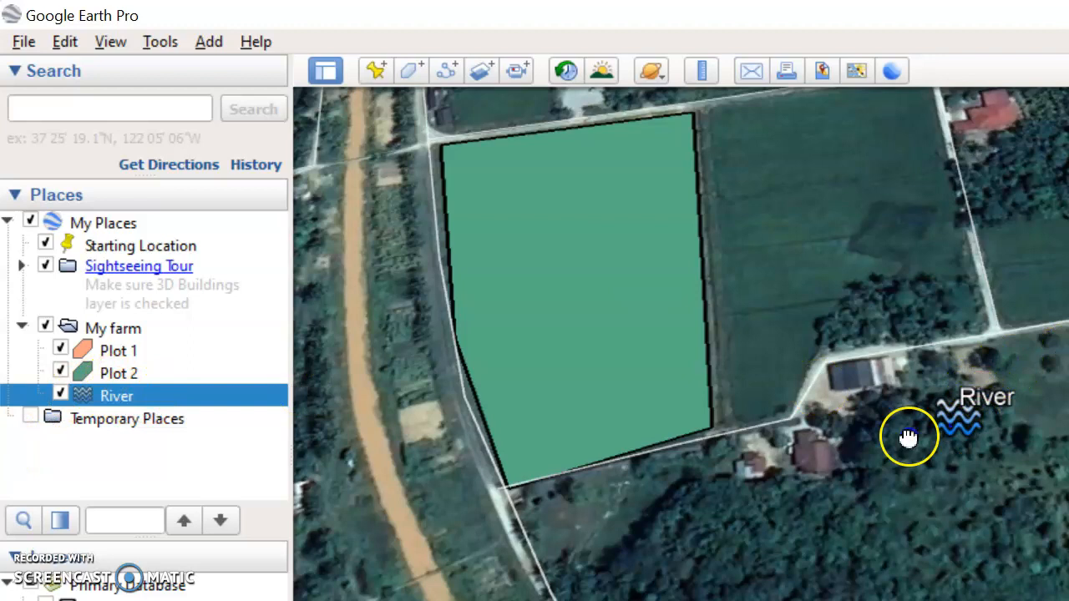
{"action": "left_click_drag", "start_coordinate": [909, 437], "coordinate": [1054, 449]}
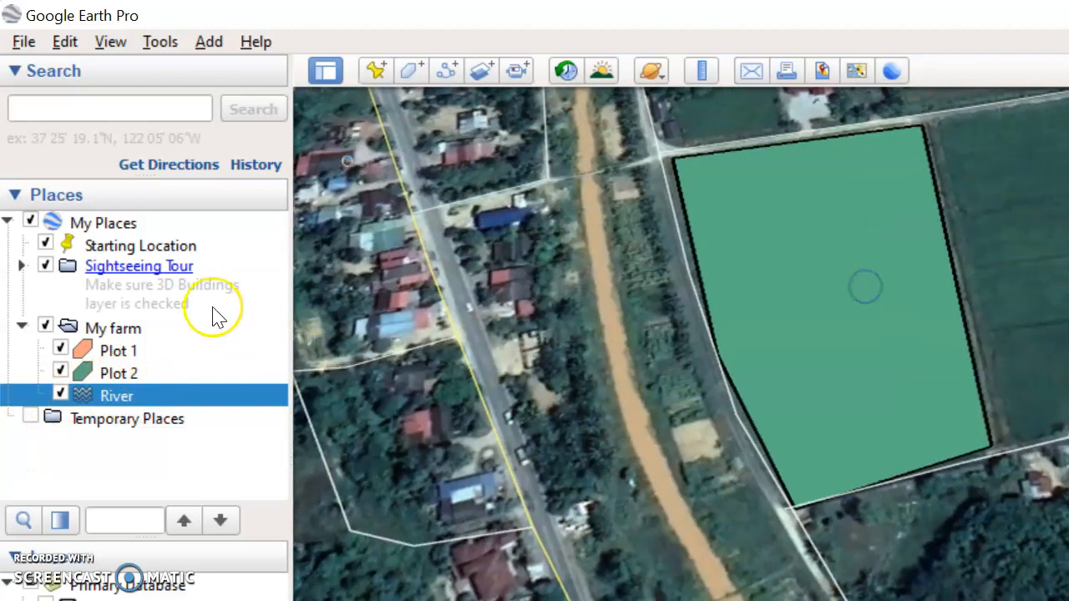
{"action": "right_click", "coordinate": [120, 329]}
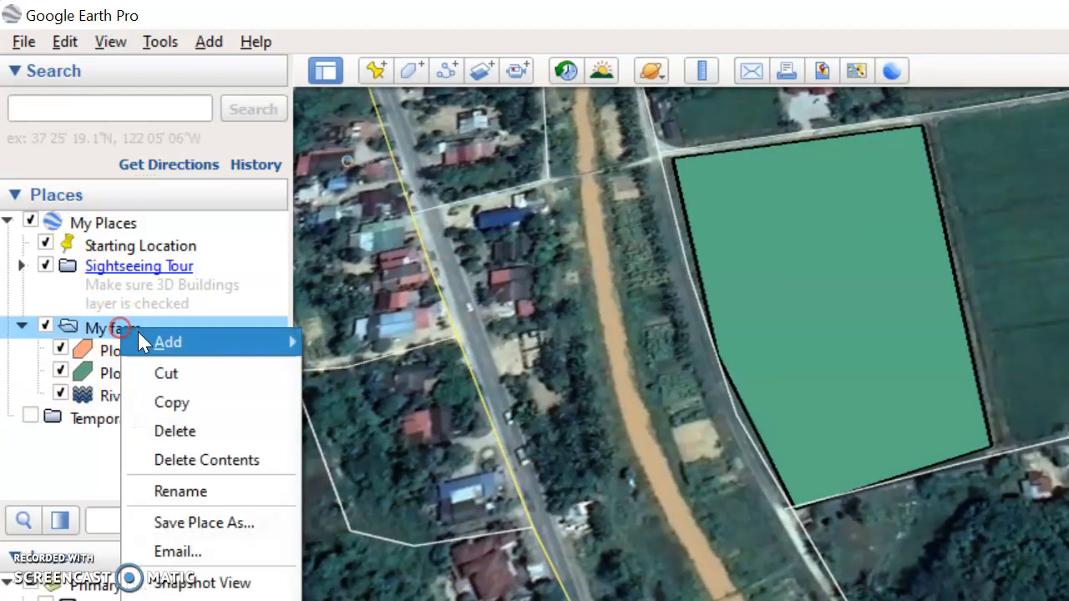
{"action": "mouse_move", "coordinate": [139, 338]}
{"action": "left_click", "coordinate": [307, 373]}
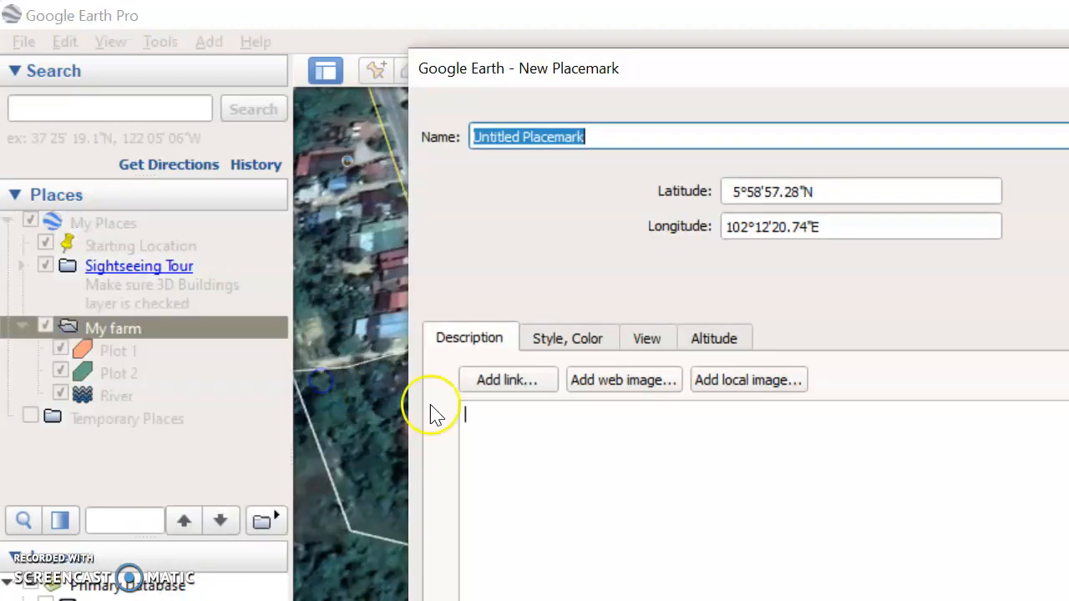
{"action": "left_click_drag", "start_coordinate": [762, 67], "coordinate": [1068, 567]}
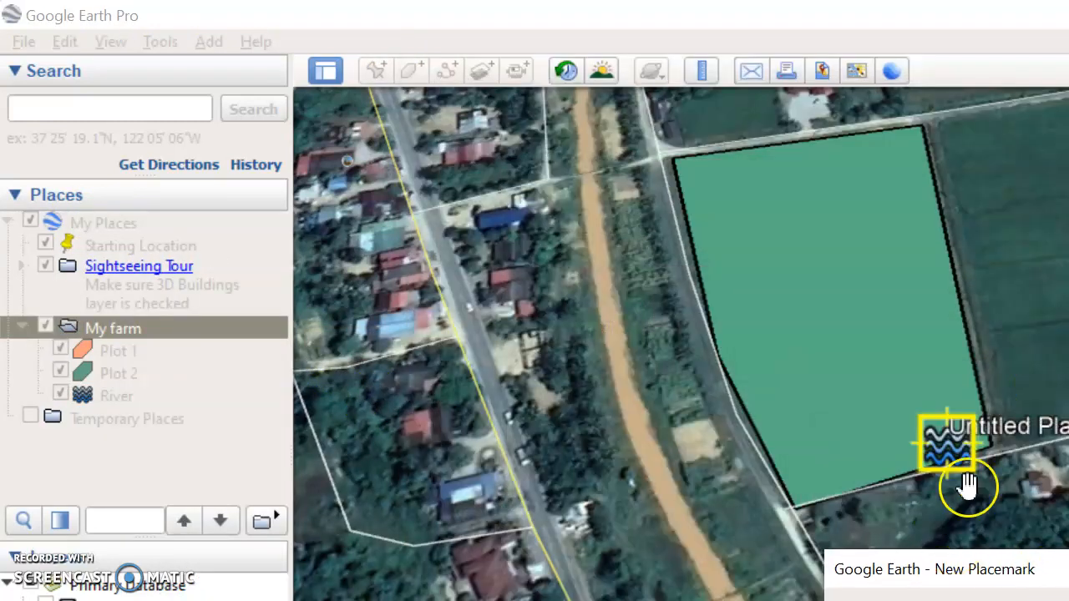
{"action": "left_click_drag", "start_coordinate": [948, 451], "coordinate": [633, 413]}
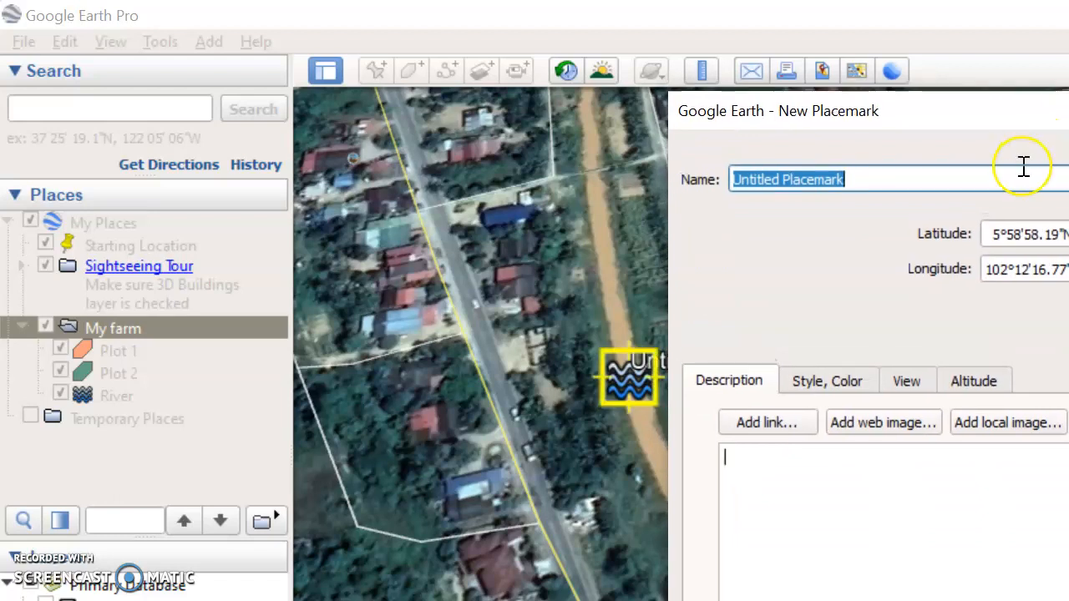
Step: Name the new placemark River 1, keeping its water waves icon, and confirm it into the My farm folder
{"action": "type", "text": "R"}
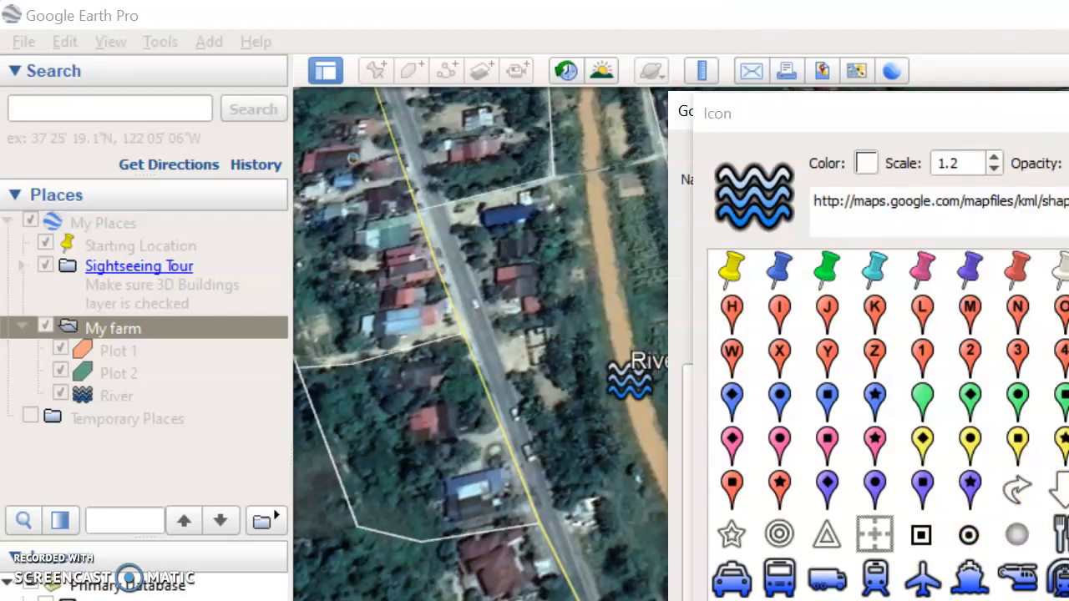
{"action": "left_click", "coordinate": [853, 595]}
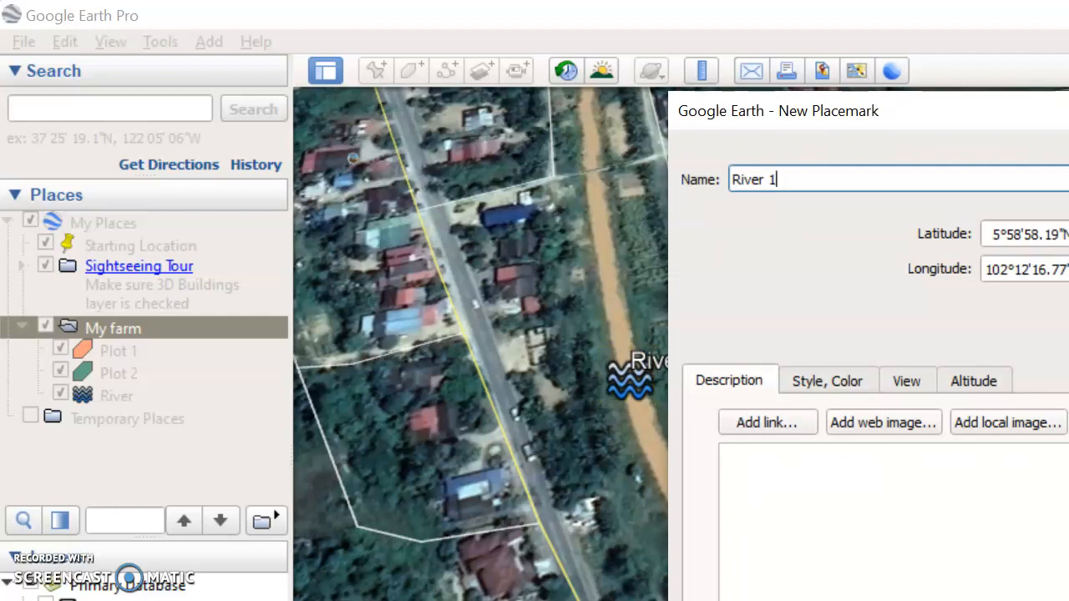
{"action": "left_click", "coordinate": [823, 380]}
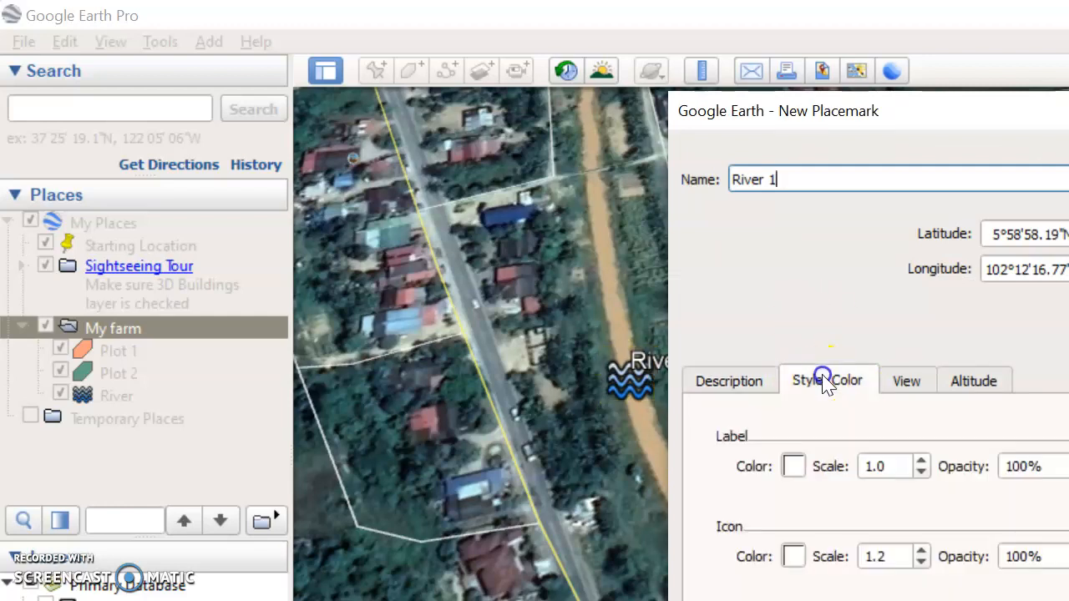
{"action": "left_click", "coordinate": [903, 382]}
{"action": "left_click", "coordinate": [963, 385]}
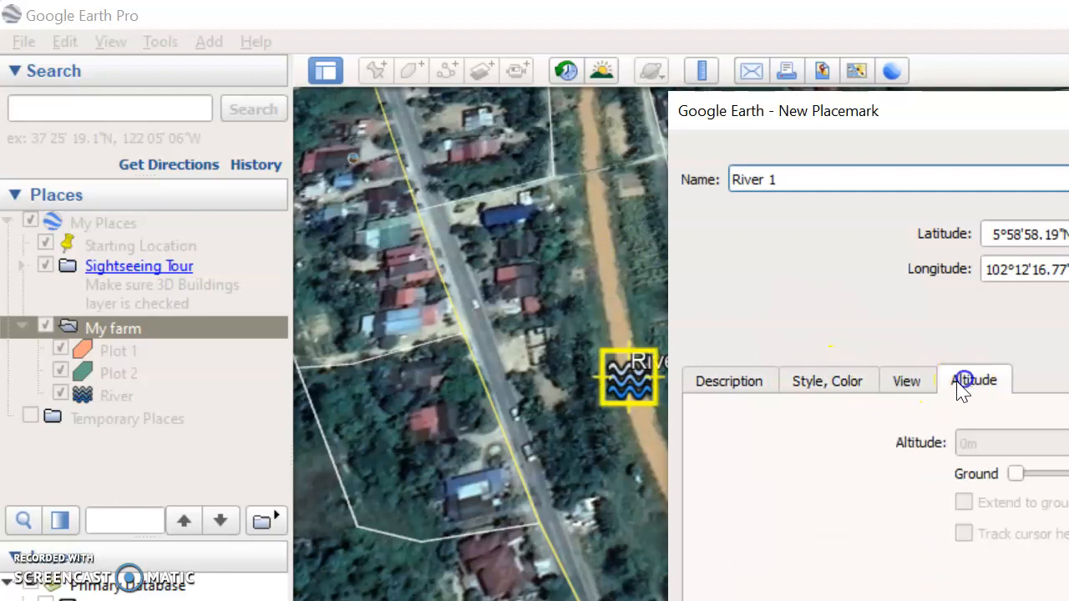
{"action": "left_click", "coordinate": [733, 393]}
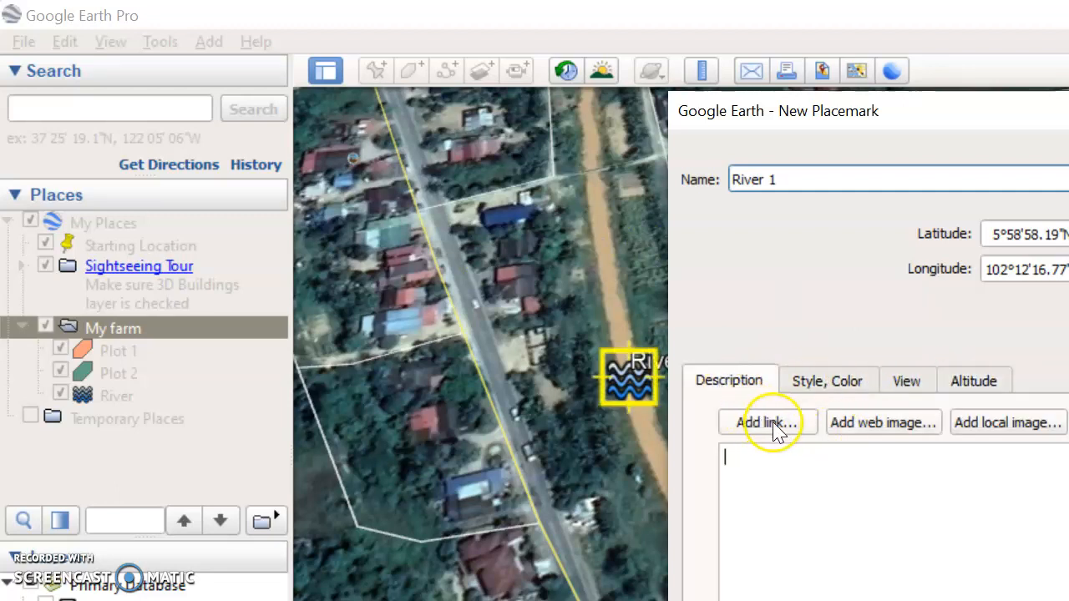
{"action": "left_click", "coordinate": [1000, 426]}
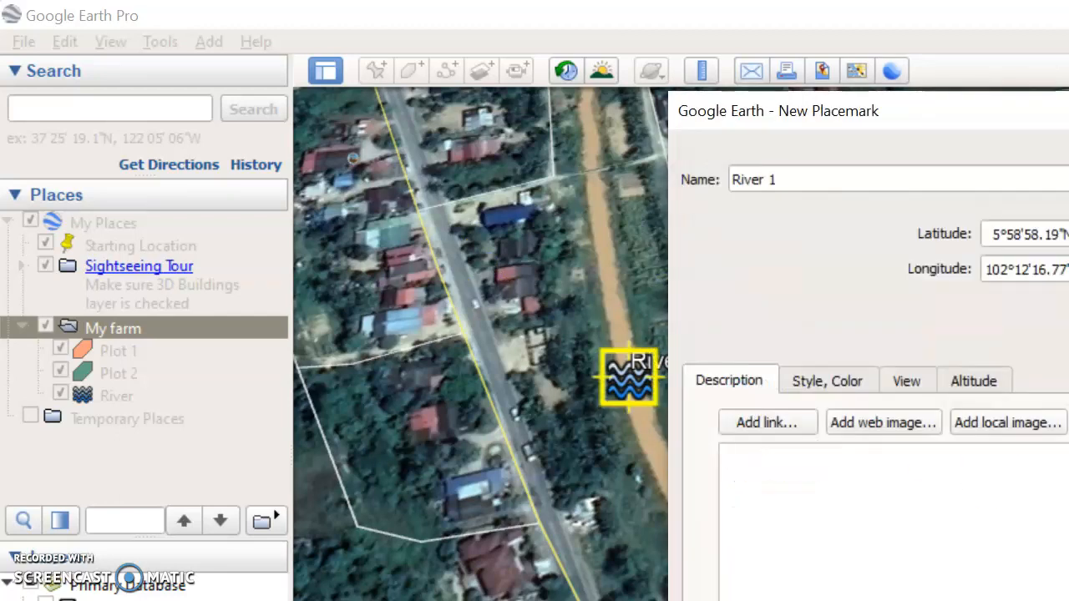
{"action": "left_click", "coordinate": [1059, 572]}
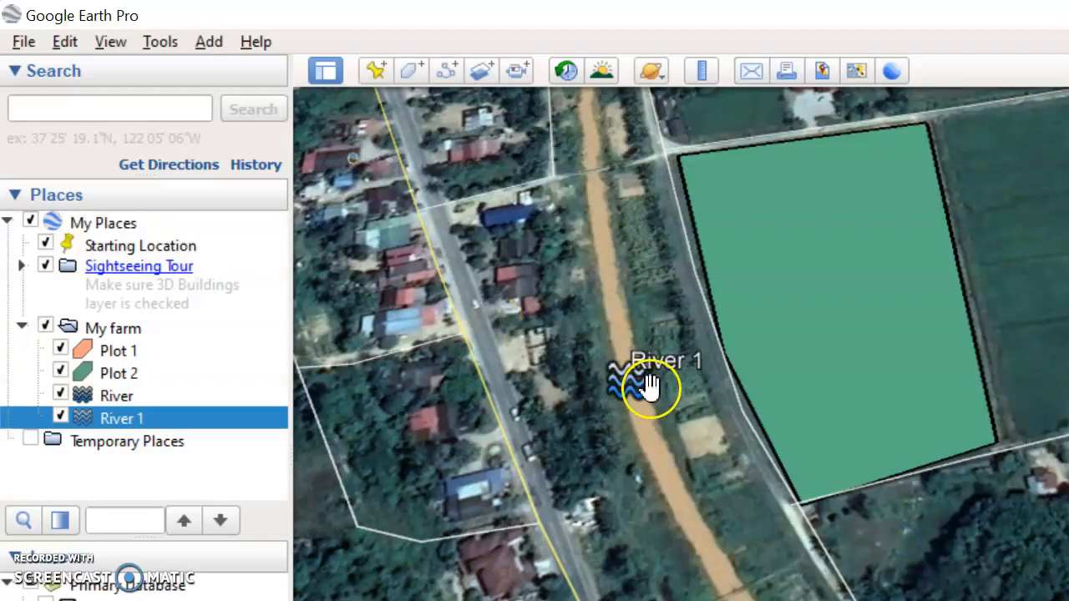
Step: Save the My farm folder as a KML file named My farm in Documents, replacing the existing file
{"action": "left_click_drag", "start_coordinate": [1066, 250], "coordinate": [877, 389]}
{"action": "scroll", "coordinate": [868, 367], "scroll_direction": "down", "scroll_amount": 5}
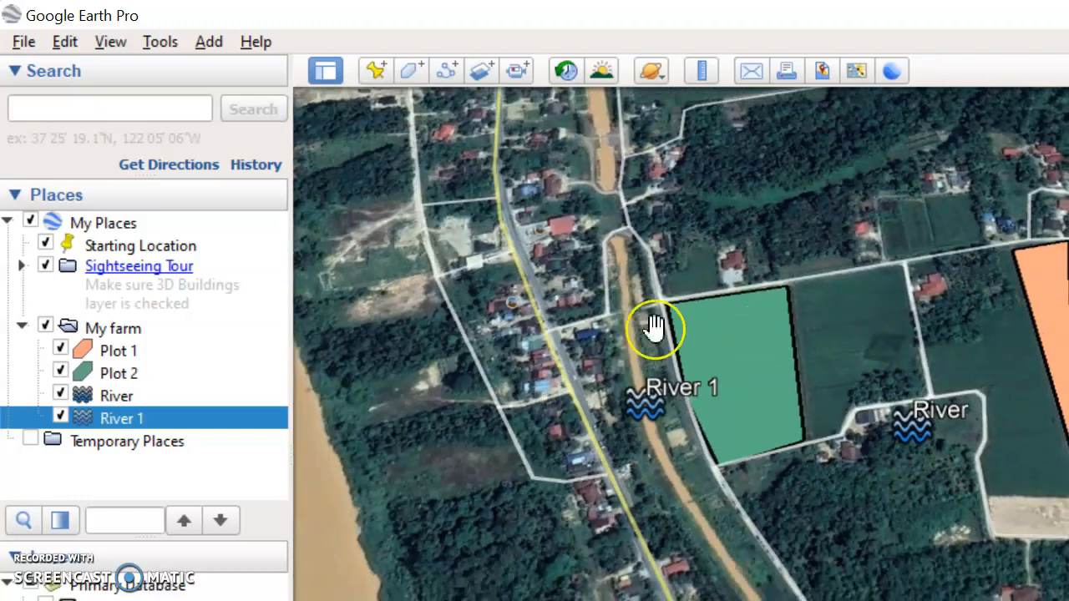
{"action": "left_click", "coordinate": [134, 328]}
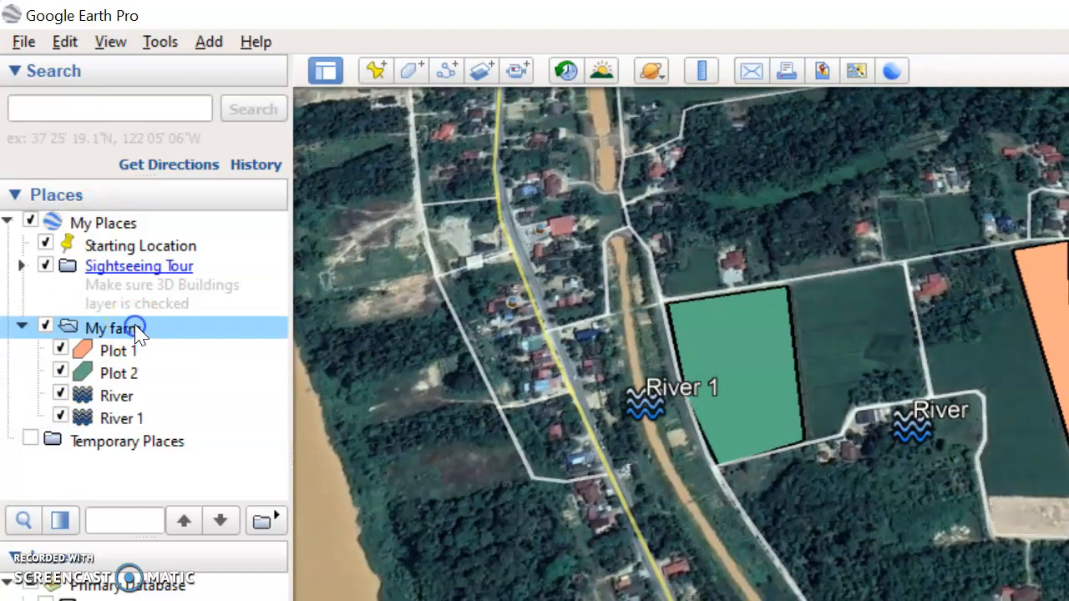
{"action": "right_click", "coordinate": [138, 332]}
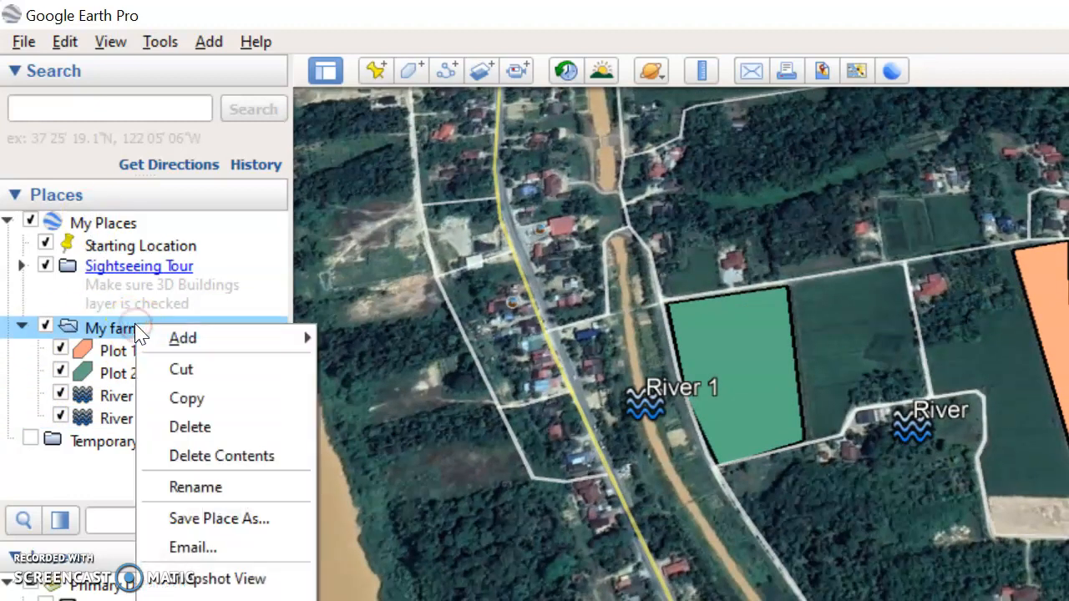
{"action": "left_click", "coordinate": [191, 336]}
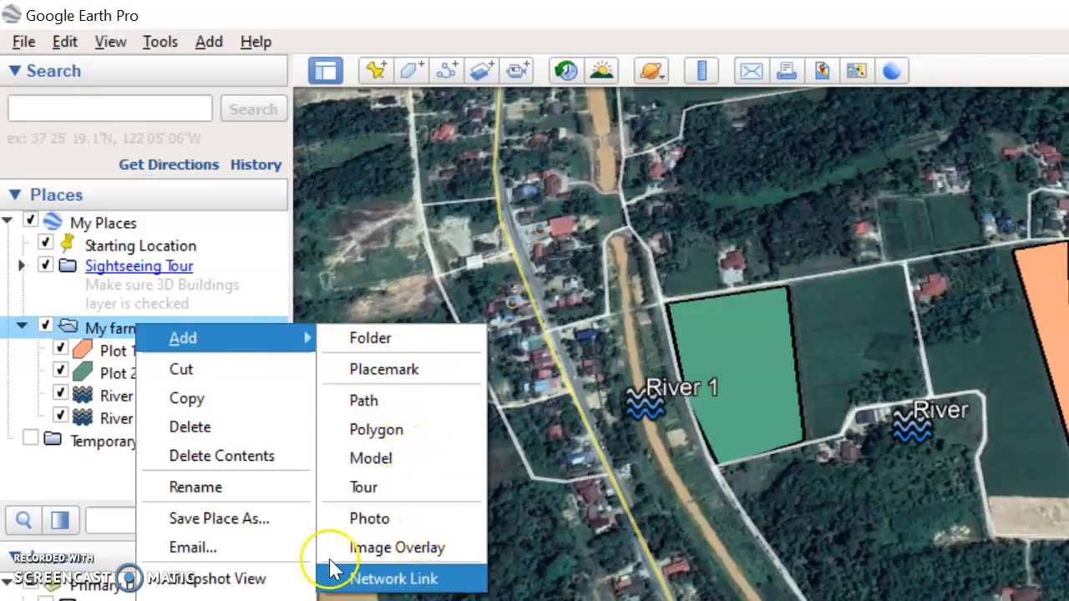
{"action": "left_click", "coordinate": [238, 521]}
{"action": "left_click", "coordinate": [246, 534]}
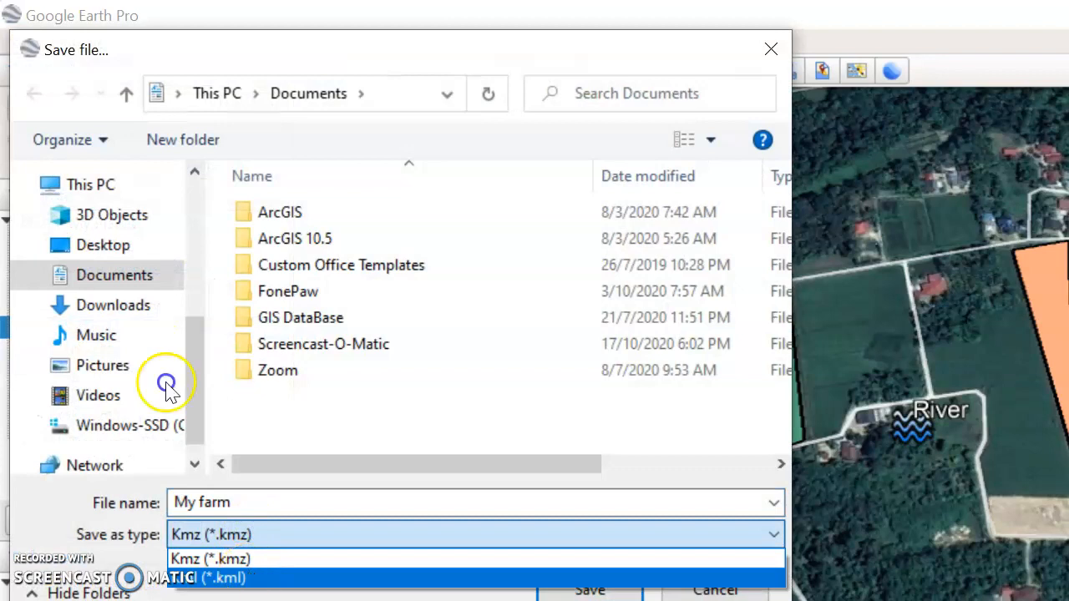
{"action": "left_click", "coordinate": [251, 578]}
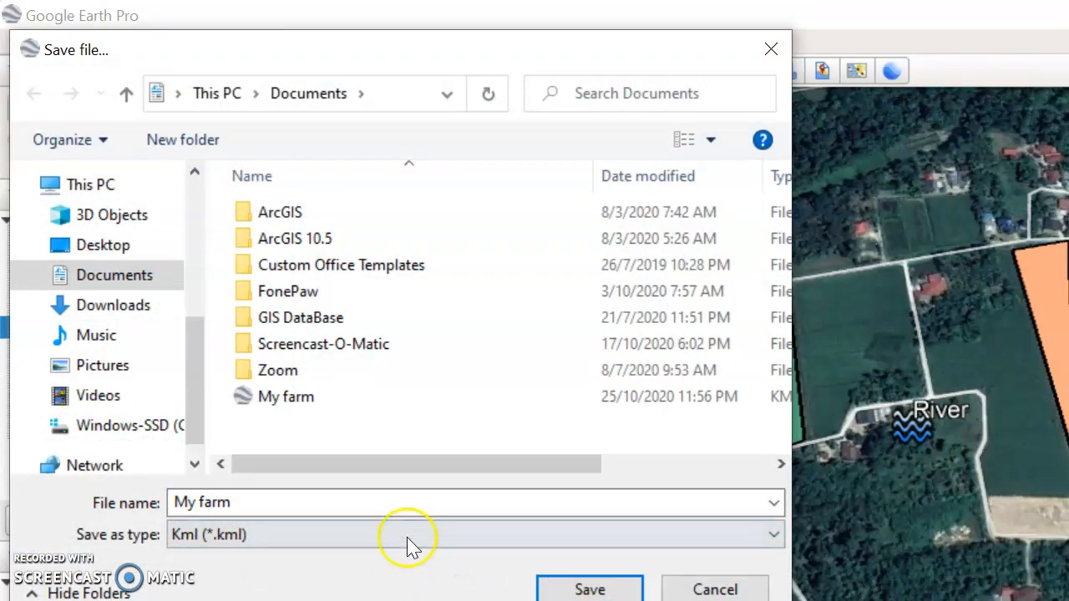
{"action": "left_click", "coordinate": [593, 589]}
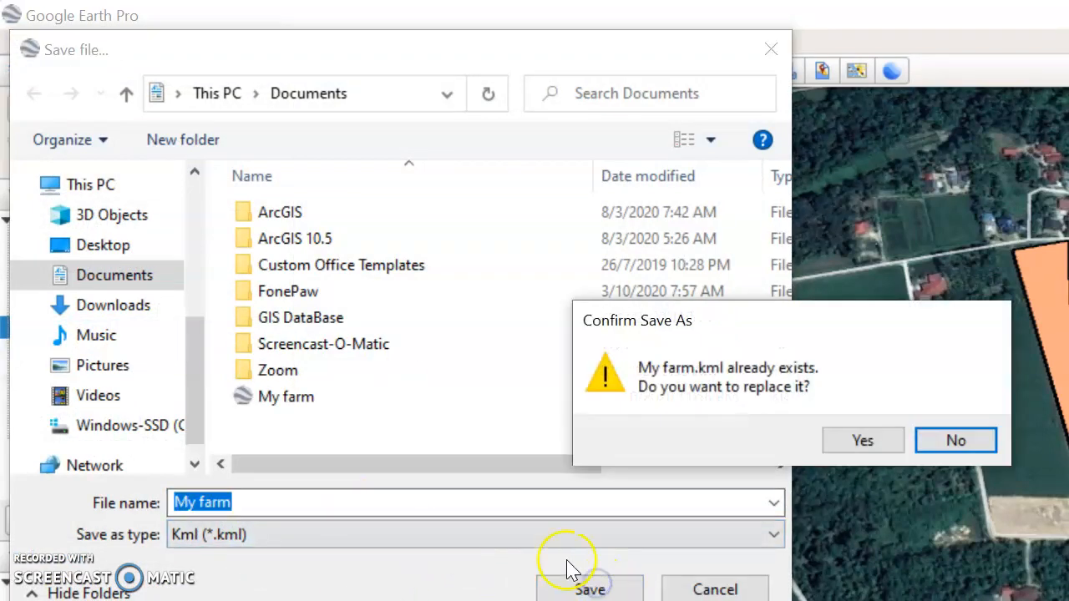
{"action": "left_click", "coordinate": [863, 441]}
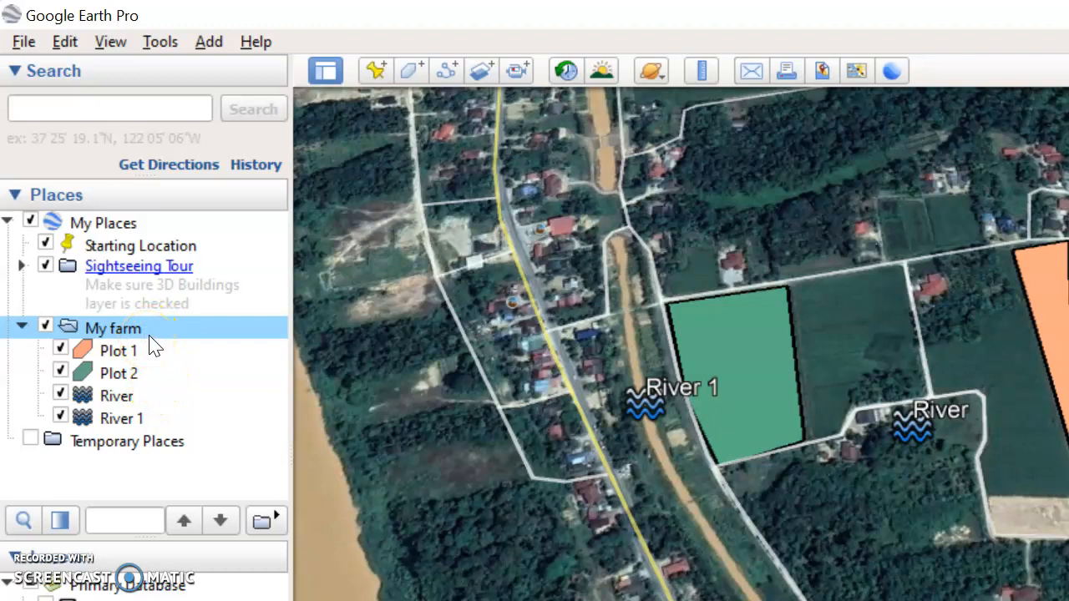
{"action": "left_click", "coordinate": [45, 327]}
{"action": "left_click", "coordinate": [46, 326]}
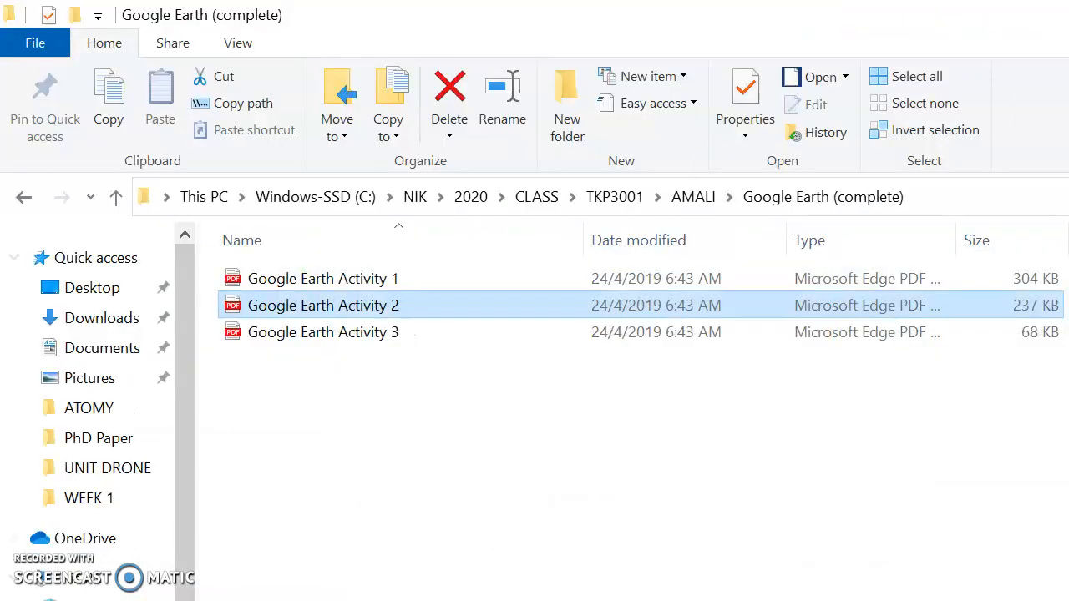
Step: Relaunch Google Earth Pro from the Start menu and dismiss the start-up tips
{"action": "key", "text": "super"}
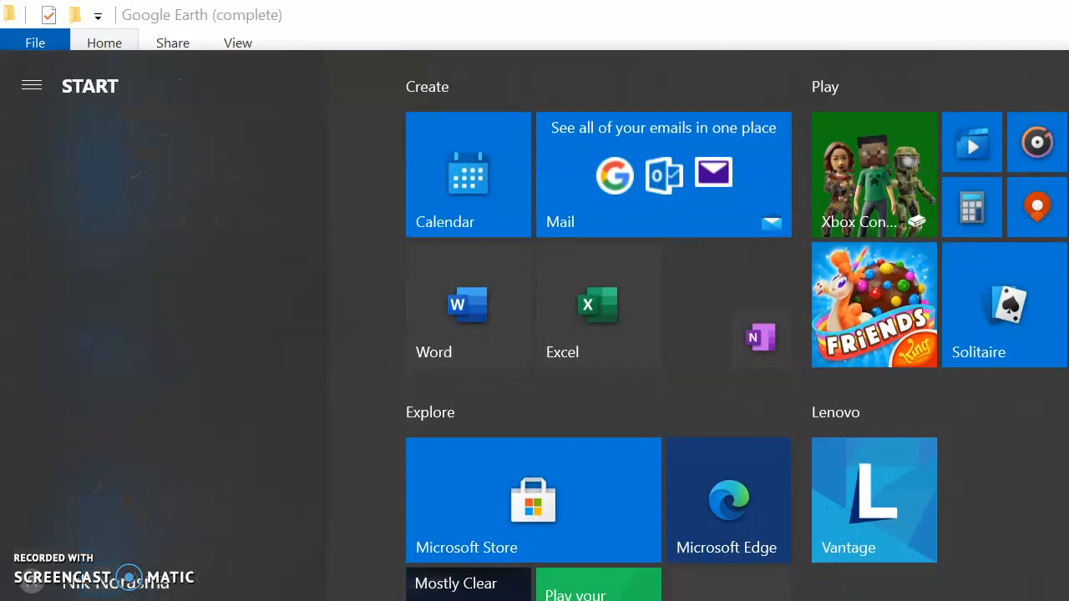
{"action": "type", "text": "goo"}
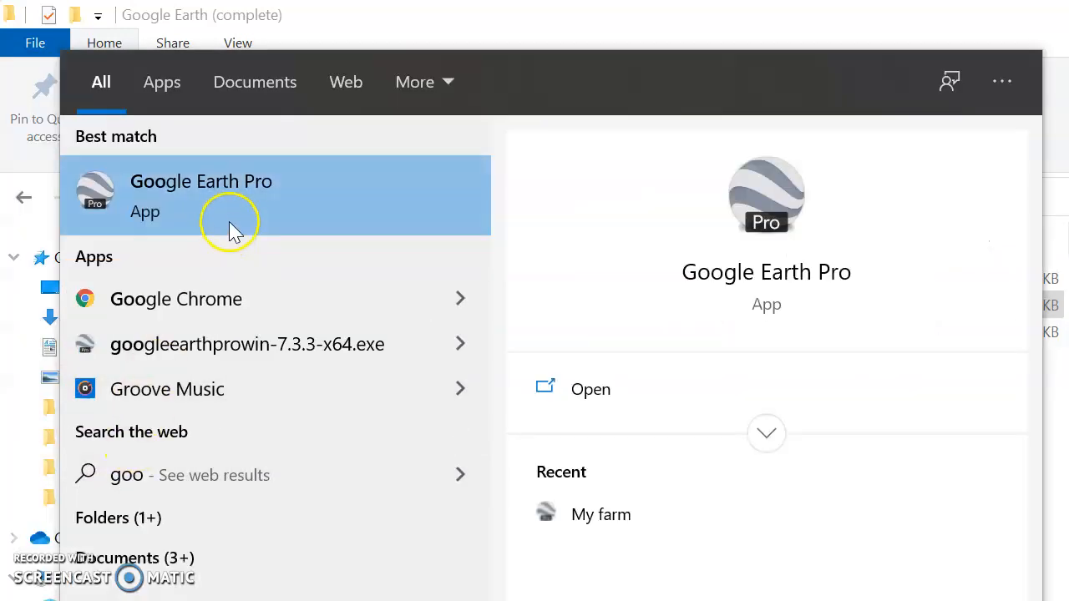
{"action": "left_click", "coordinate": [234, 229]}
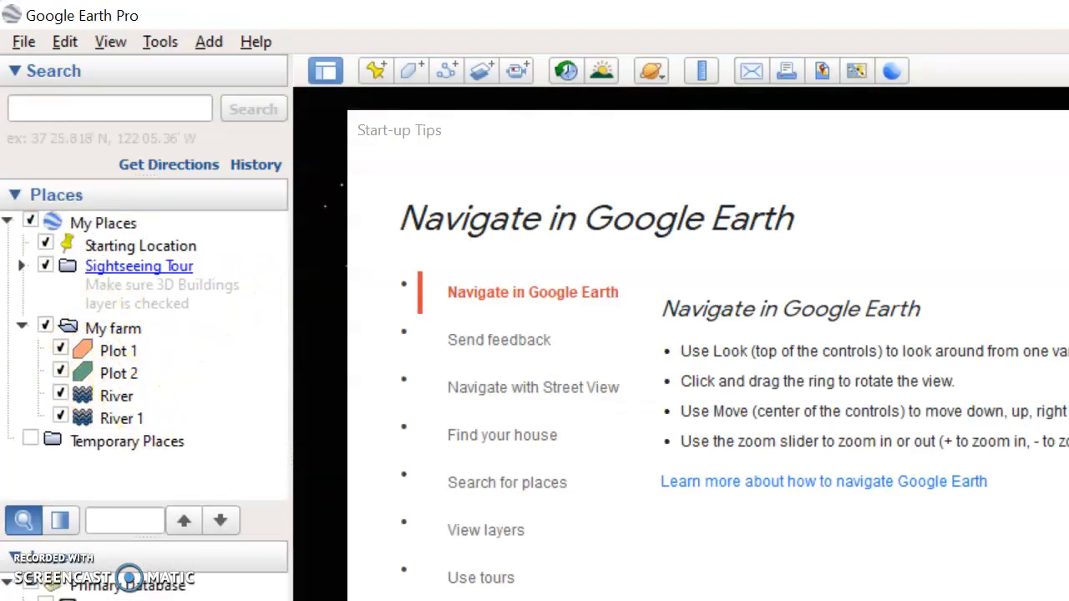
{"action": "key", "text": "Escape"}
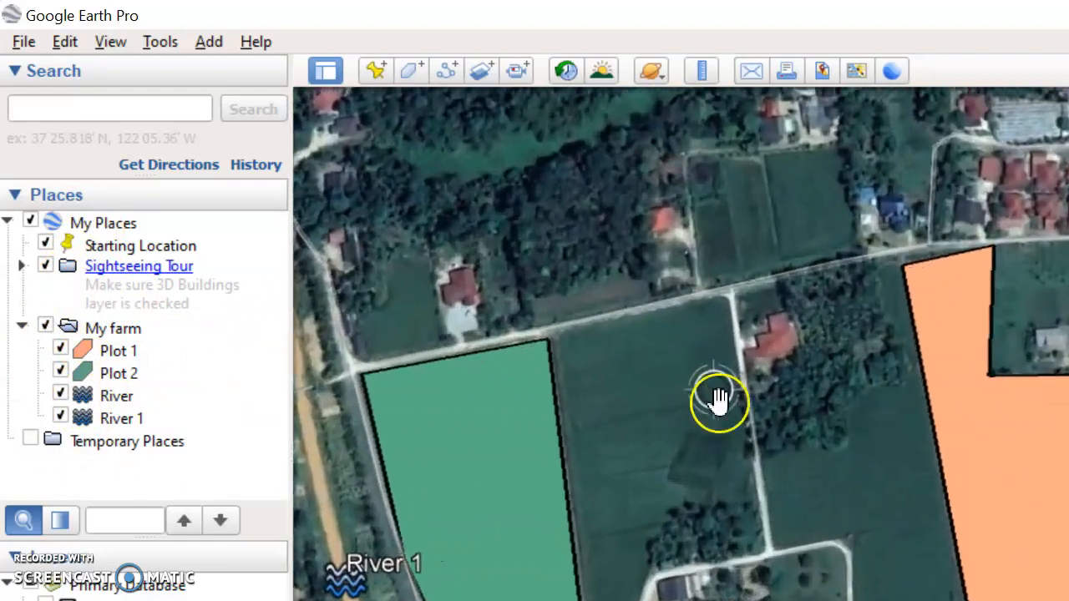
Step: Inspect the reopened map to check the My farm plots and River placemarks
{"action": "scroll", "coordinate": [612, 301], "scroll_direction": "down", "scroll_amount": 2}
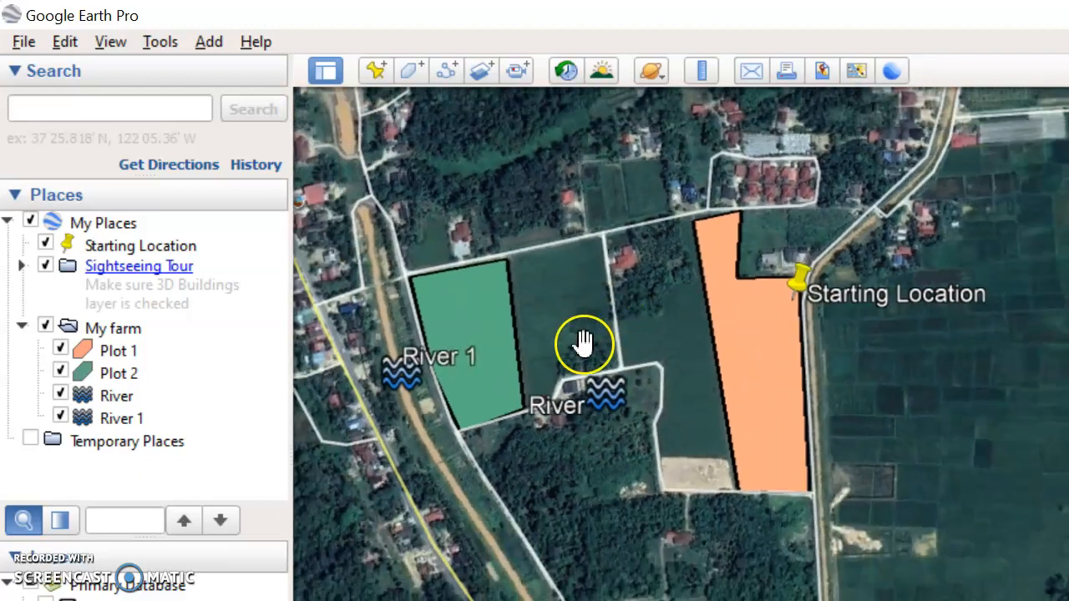
{"action": "left_click_drag", "start_coordinate": [581, 345], "coordinate": [684, 380]}
{"action": "scroll", "coordinate": [683, 381], "scroll_direction": "up", "scroll_amount": 3}
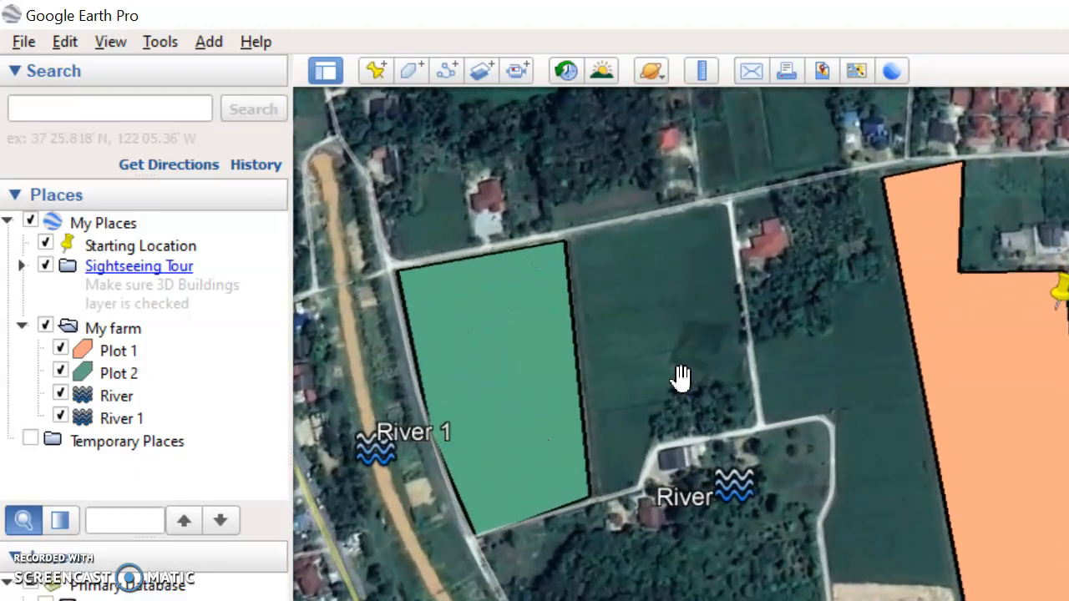
{"action": "scroll", "coordinate": [682, 378], "scroll_direction": "down", "scroll_amount": 2}
{"action": "left_click_drag", "start_coordinate": [754, 326], "coordinate": [682, 302]}
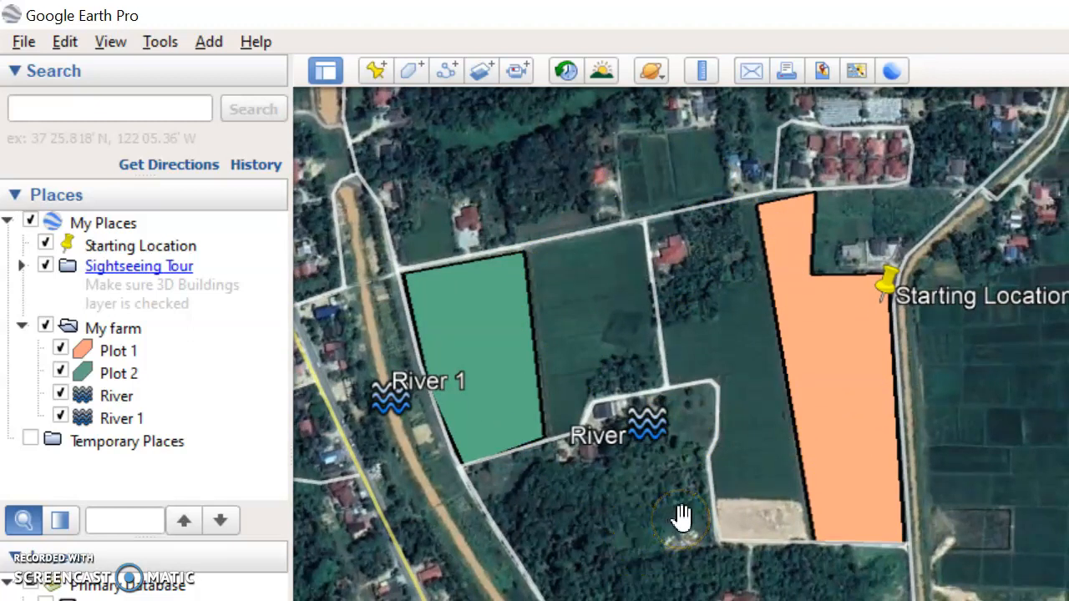
{"action": "left_click", "coordinate": [117, 329]}
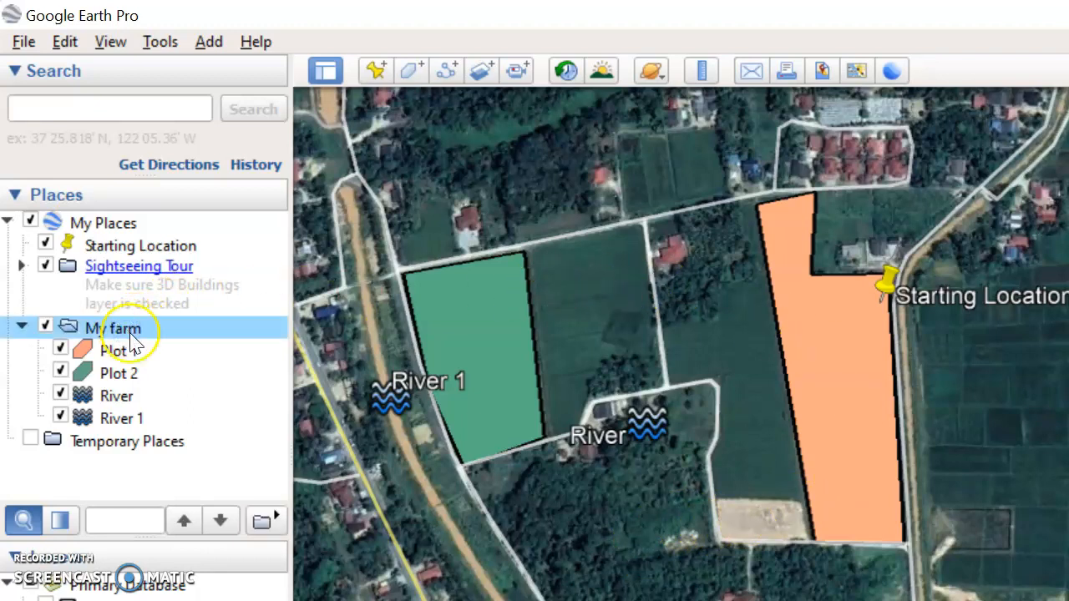